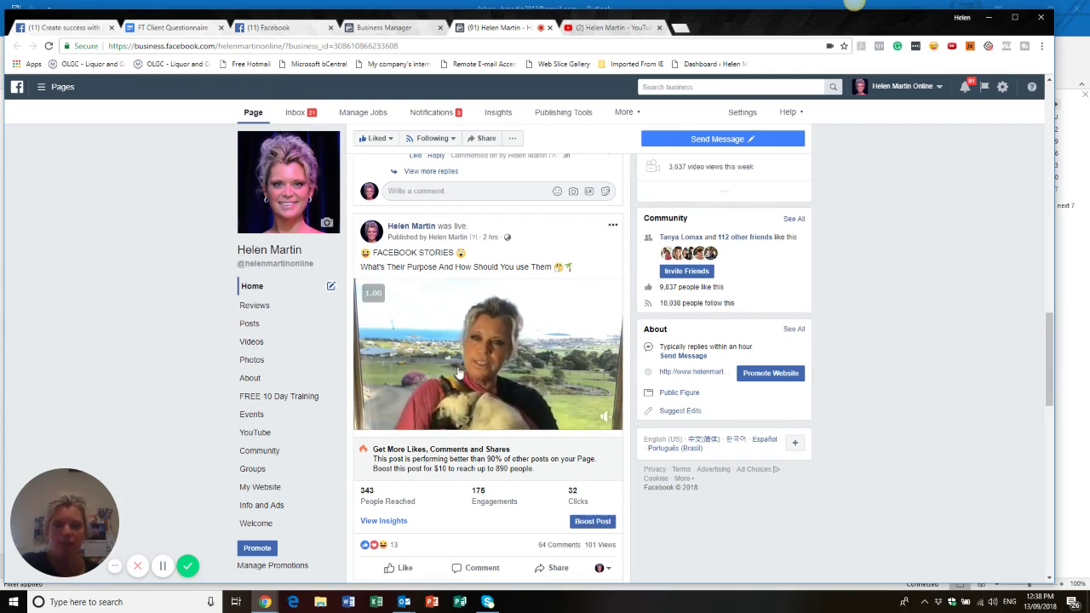
- Download the FACEBOOK STORIES live video in HD from its Edit Post dialog
mouse_move(485, 358)
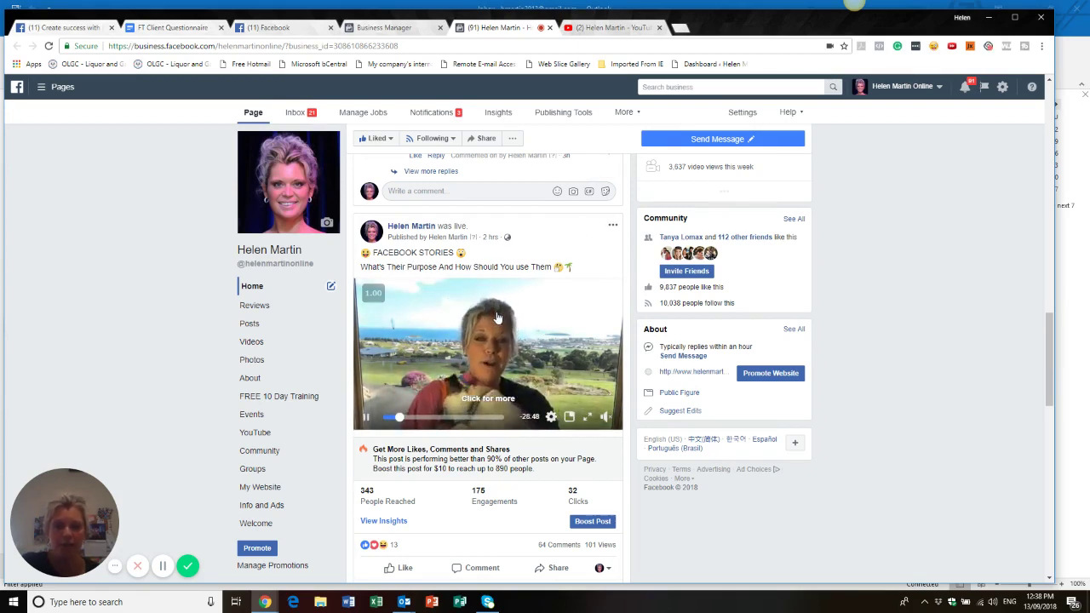
left_click(613, 228)
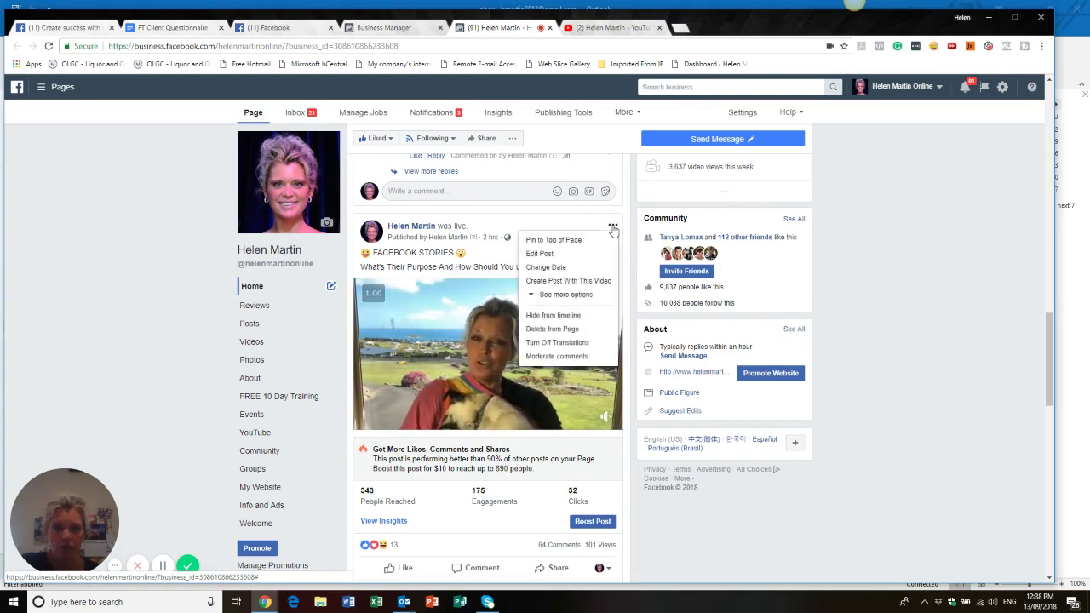
left_click(546, 254)
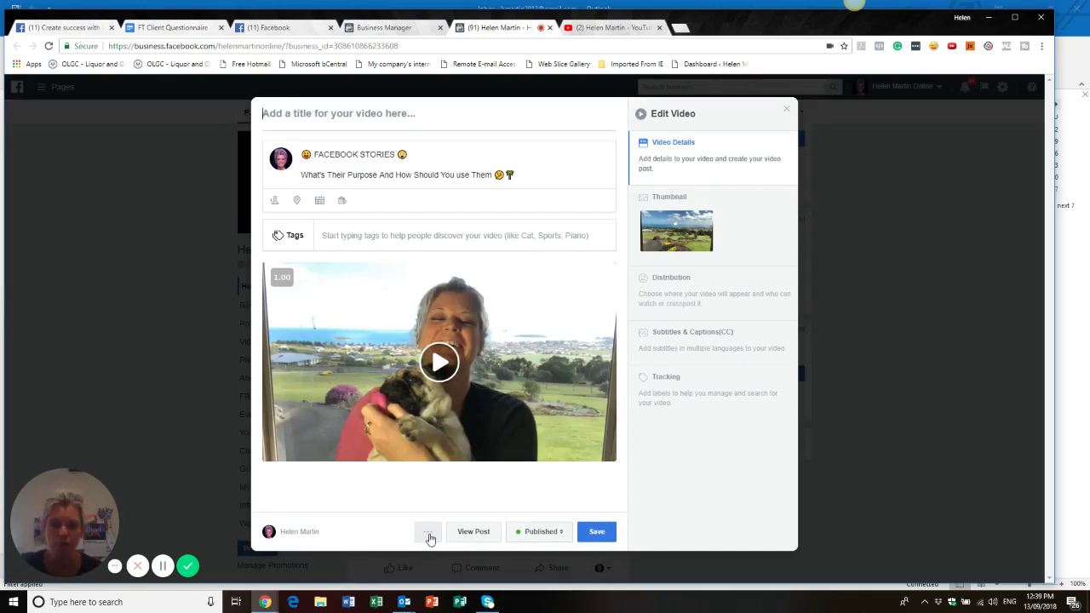
left_click(429, 534)
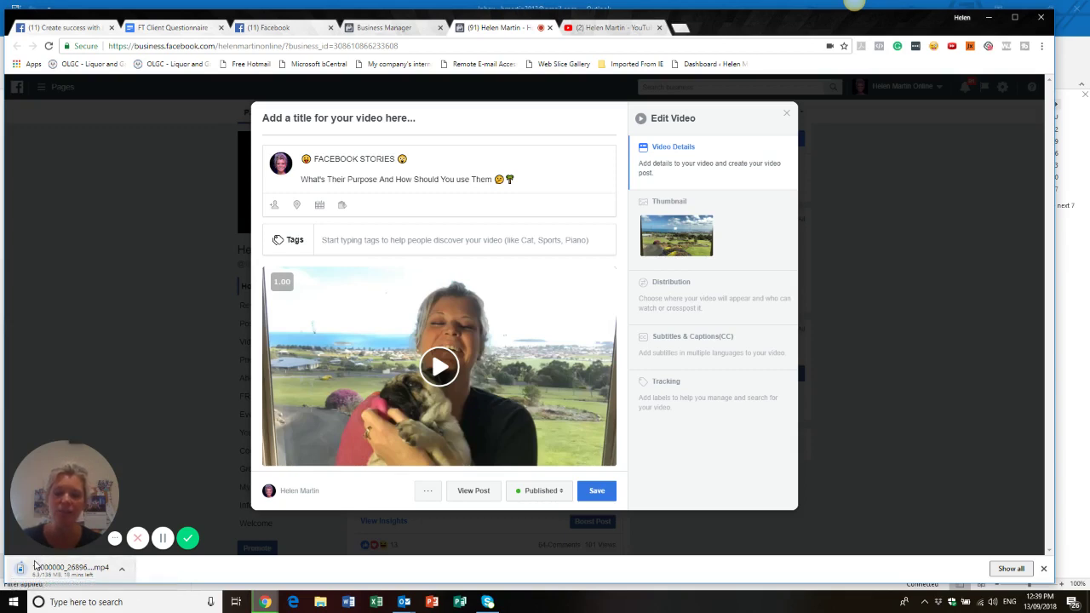
left_click(163, 538)
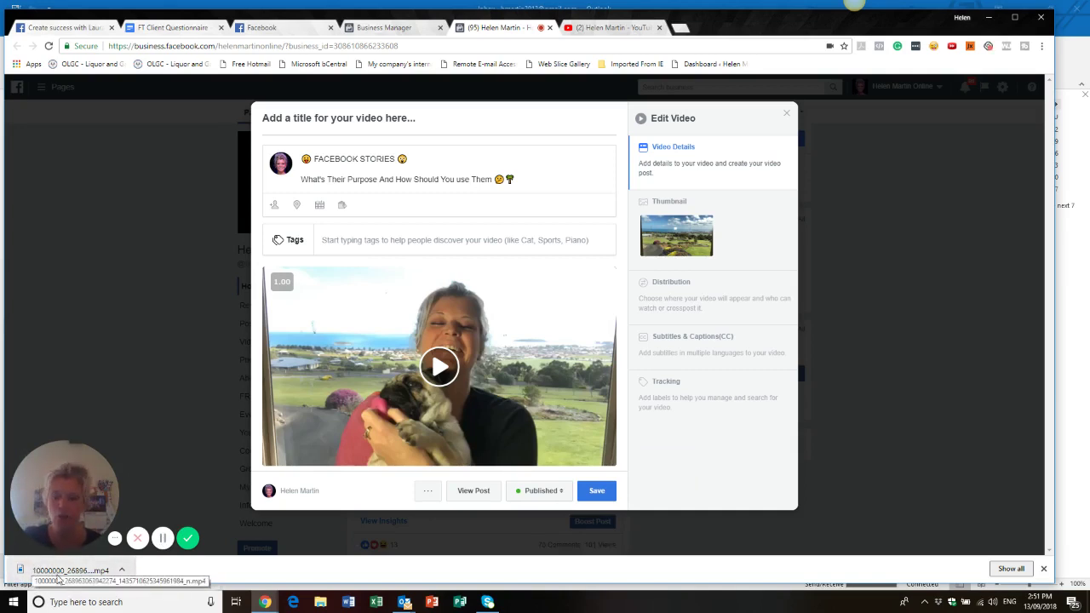
left_click(123, 571)
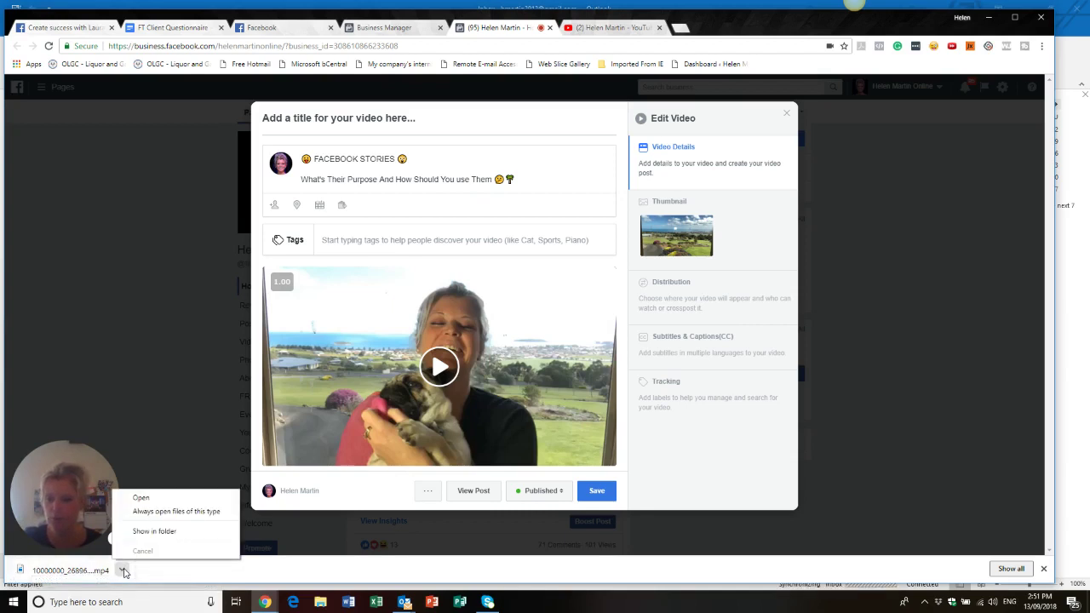
- Show the downloaded video in its folder and rename it to 'Face'
left_click(162, 531)
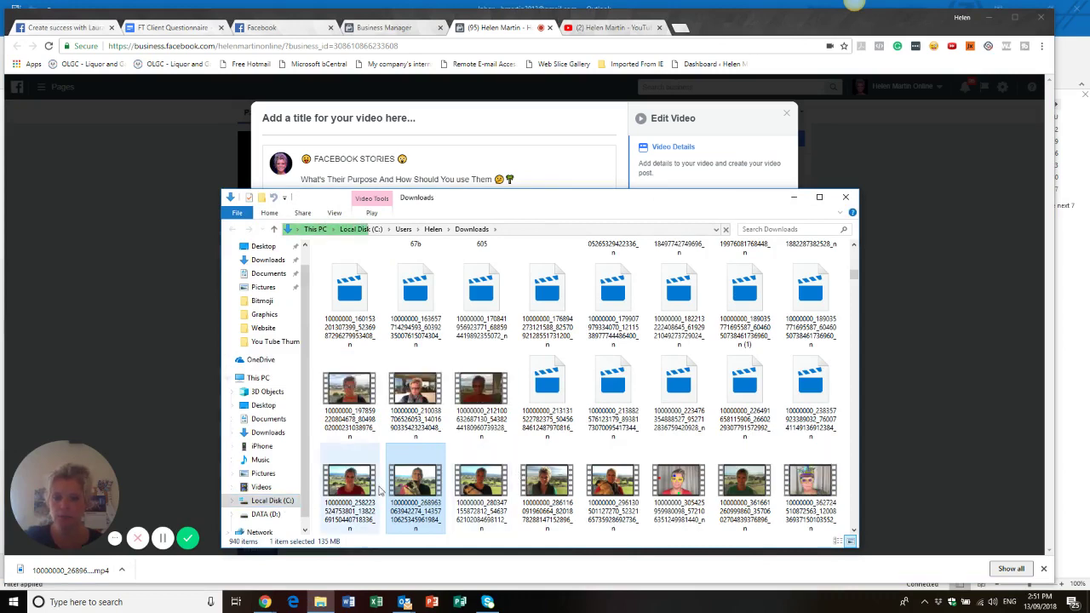
right_click(416, 515)
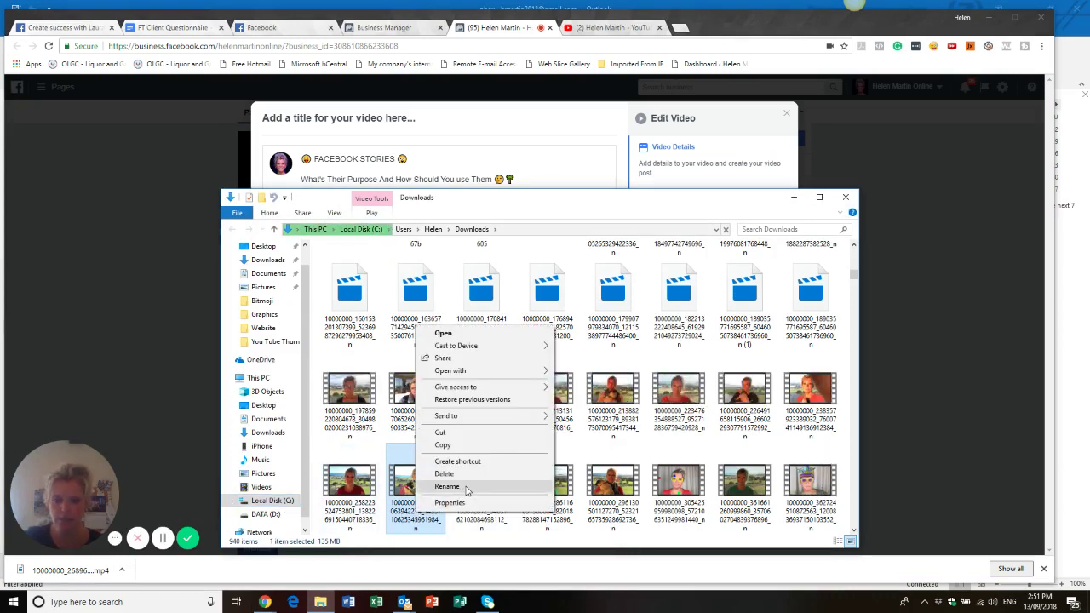
left_click(466, 486)
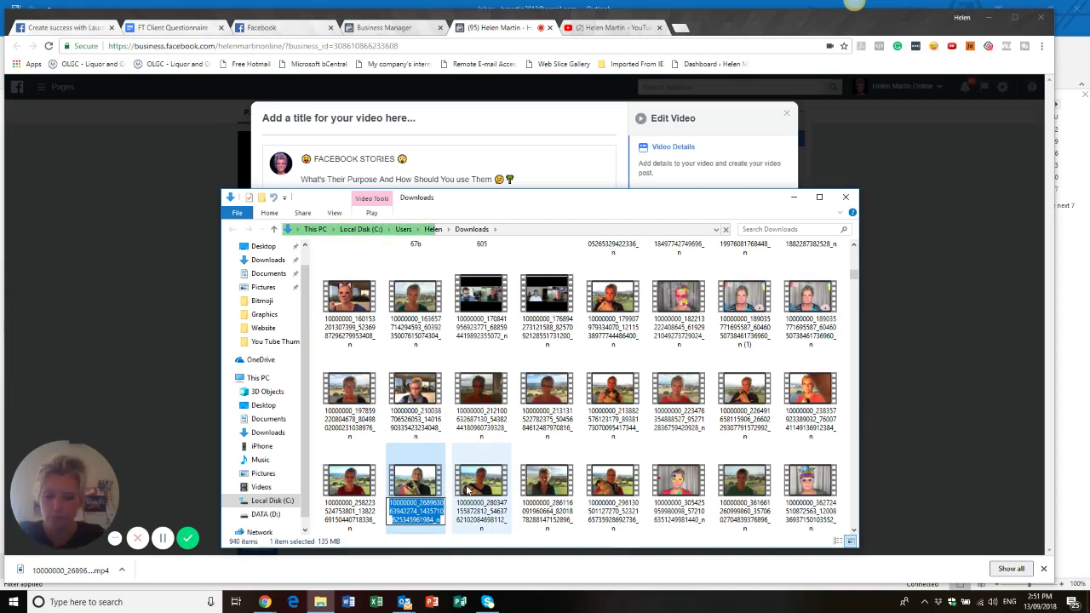
type("Face")
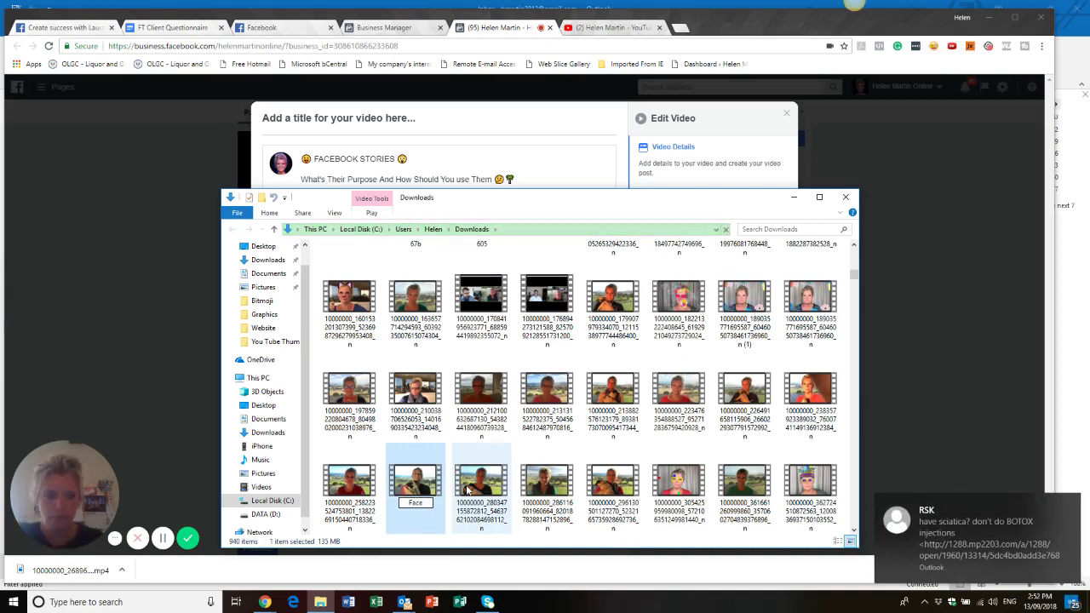
left_click(1075, 509)
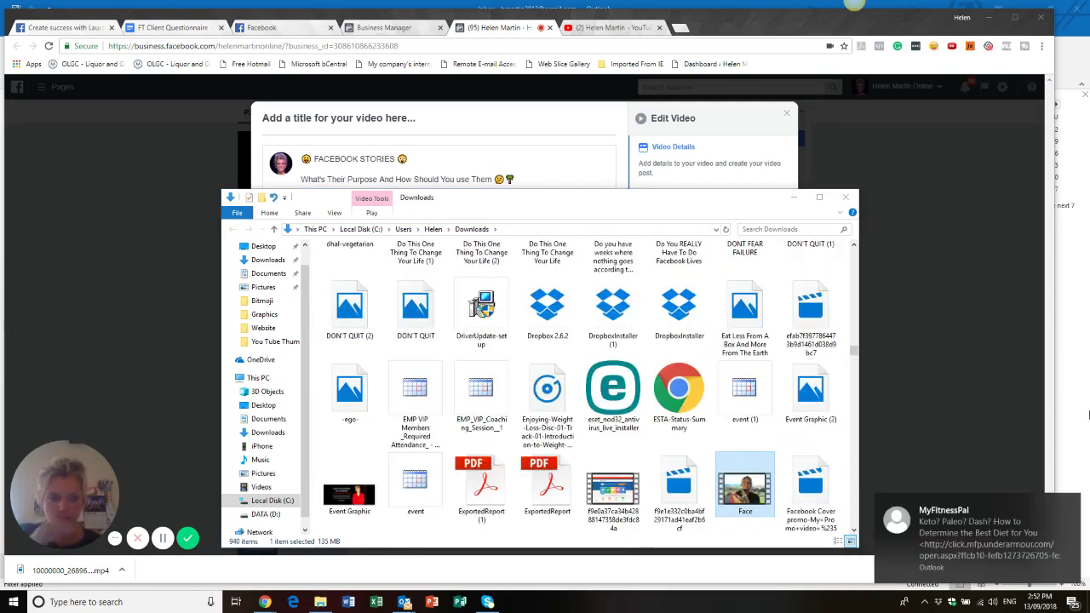
left_click(1071, 503)
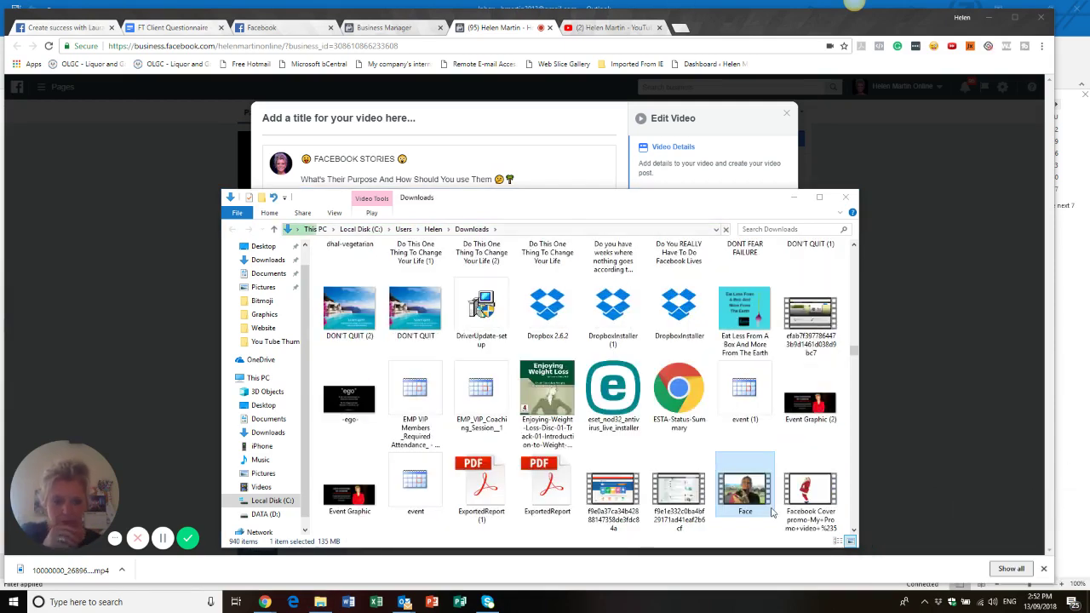
- Extend the file name to 'Facebook Stories' and return to the Facebook video editor
right_click(751, 511)
left_click(785, 481)
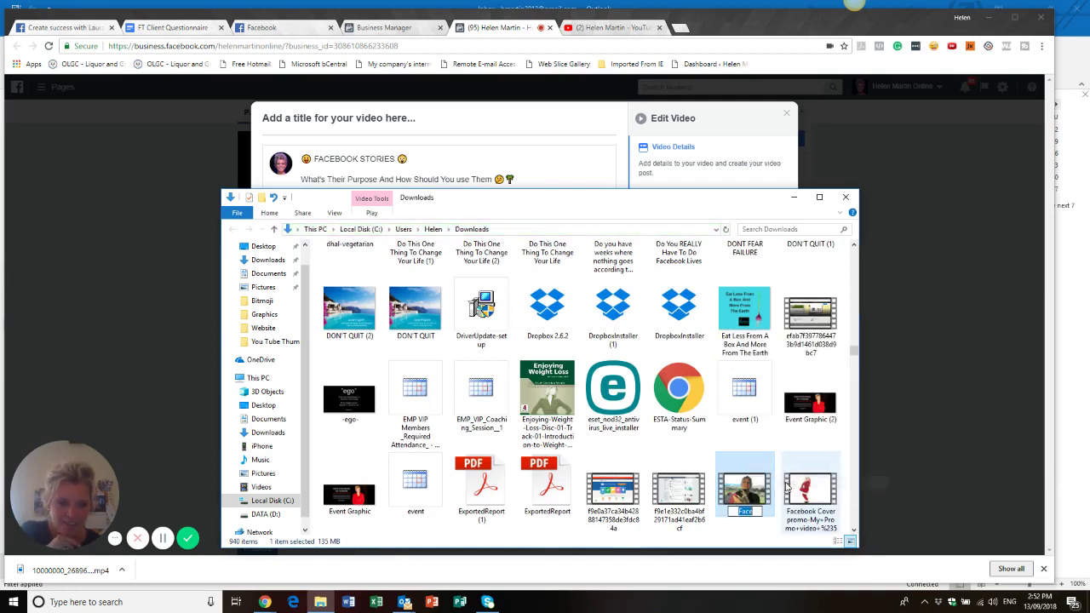
key("End")
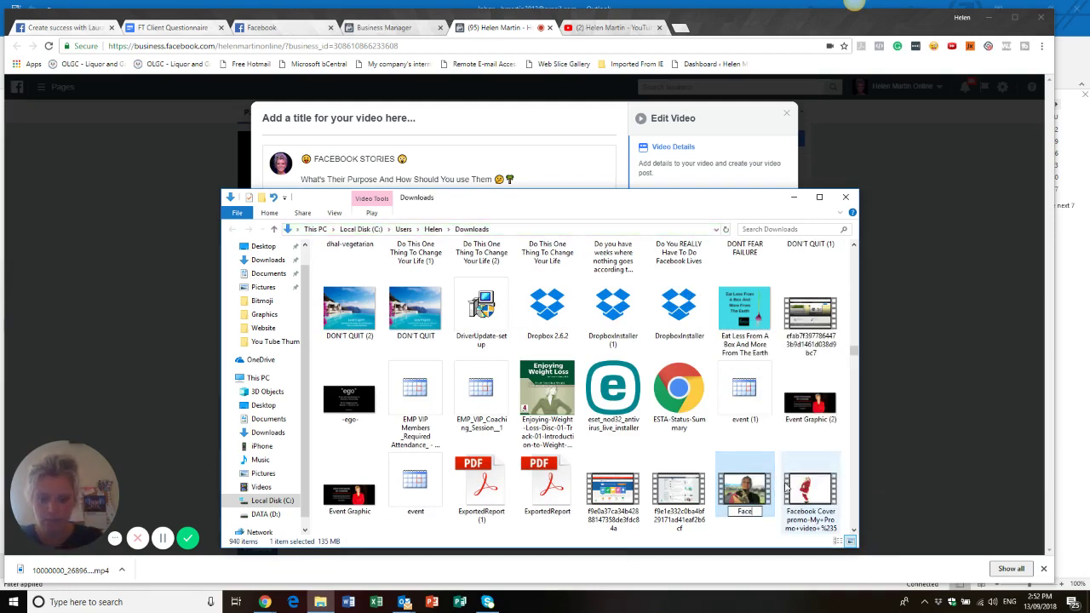
type("book Stories")
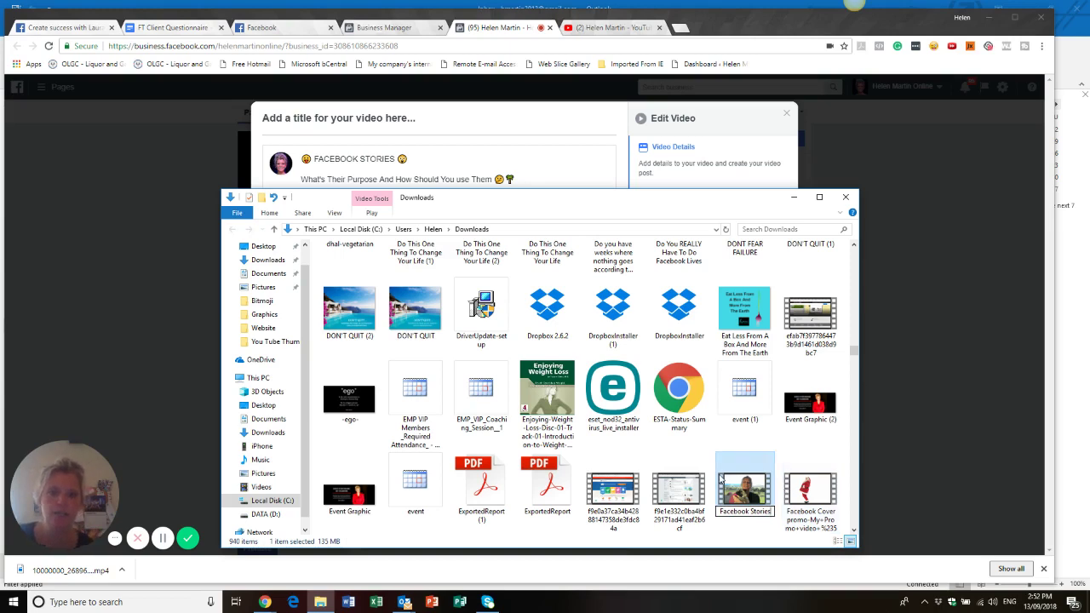
left_click(931, 475)
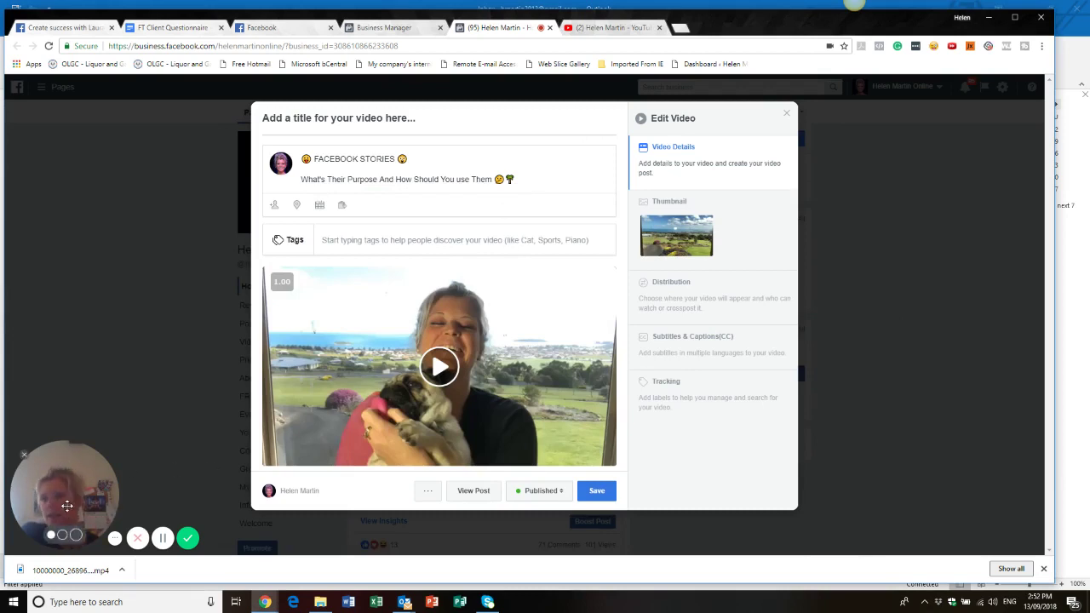
mouse_move(75, 522)
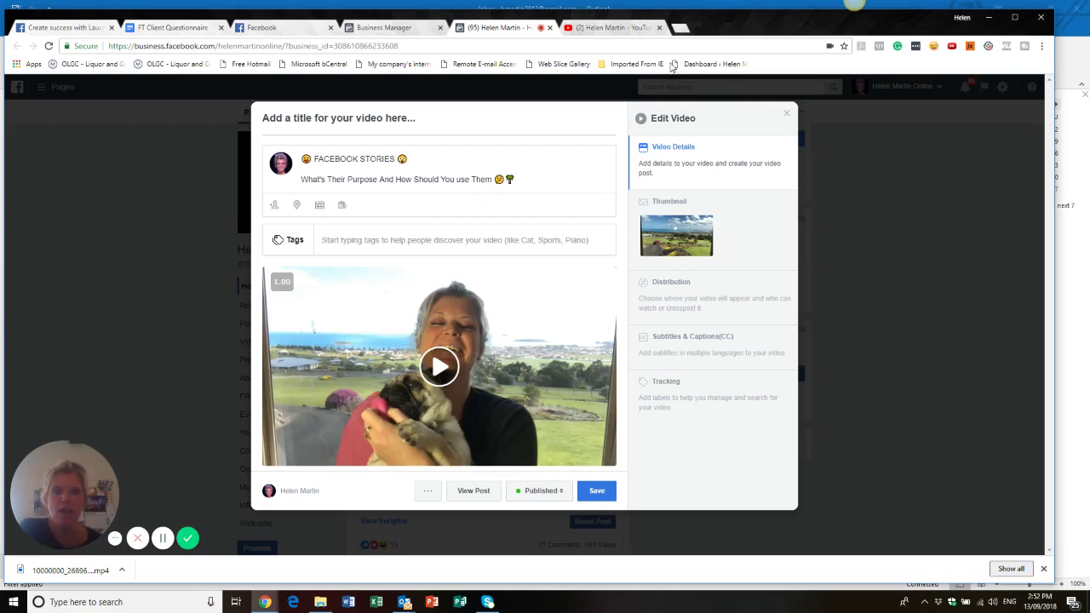
- Switch to the YouTube channel and choose Upload video from the Create menu
left_click(645, 29)
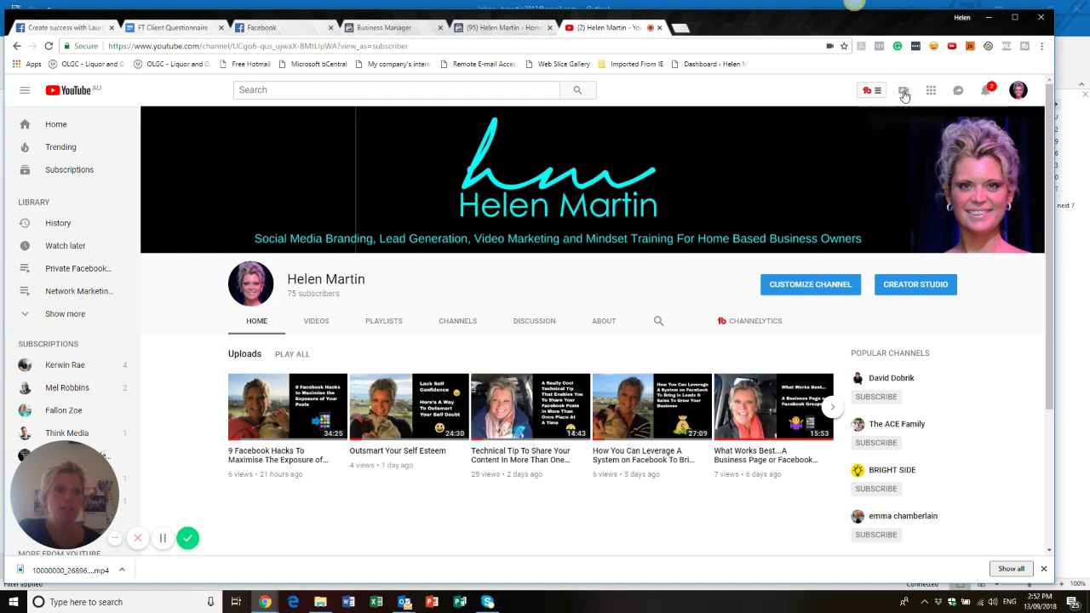
left_click(904, 94)
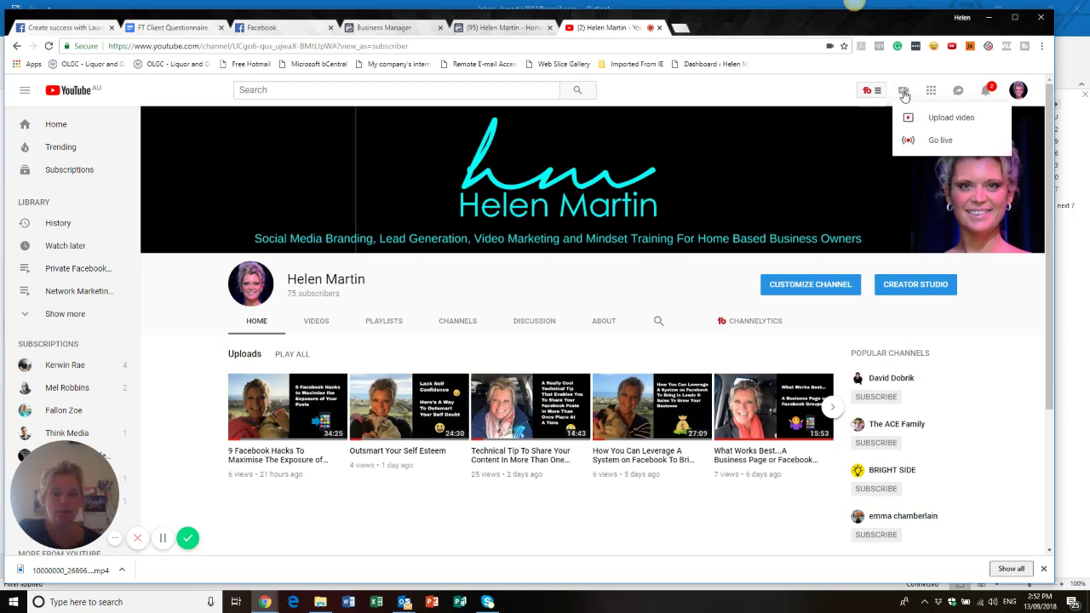
left_click(960, 119)
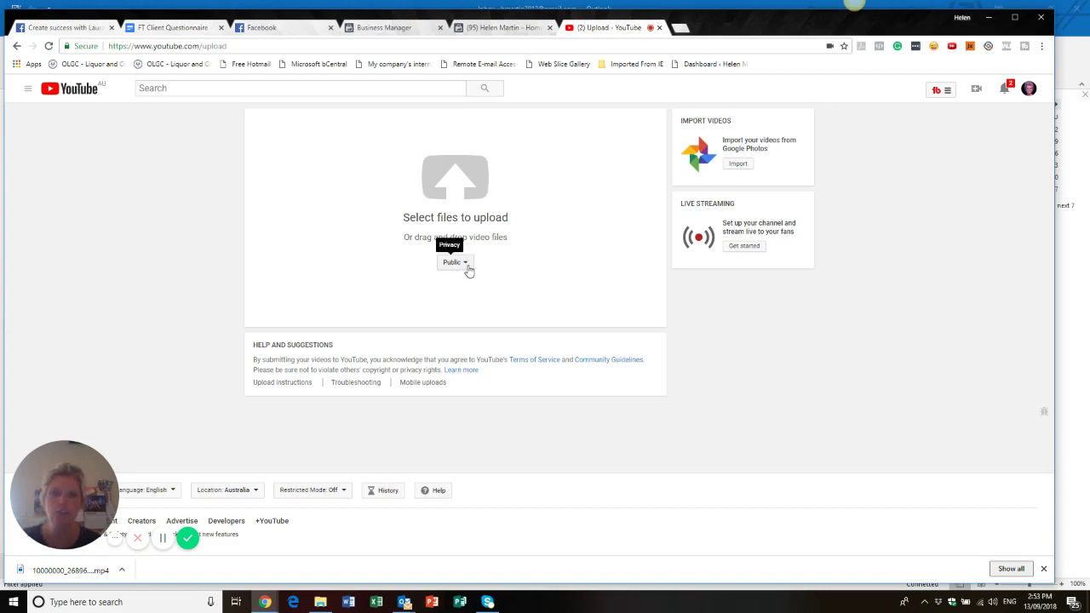
- Review the upload privacy choices and leave the setting on Public
left_click(467, 269)
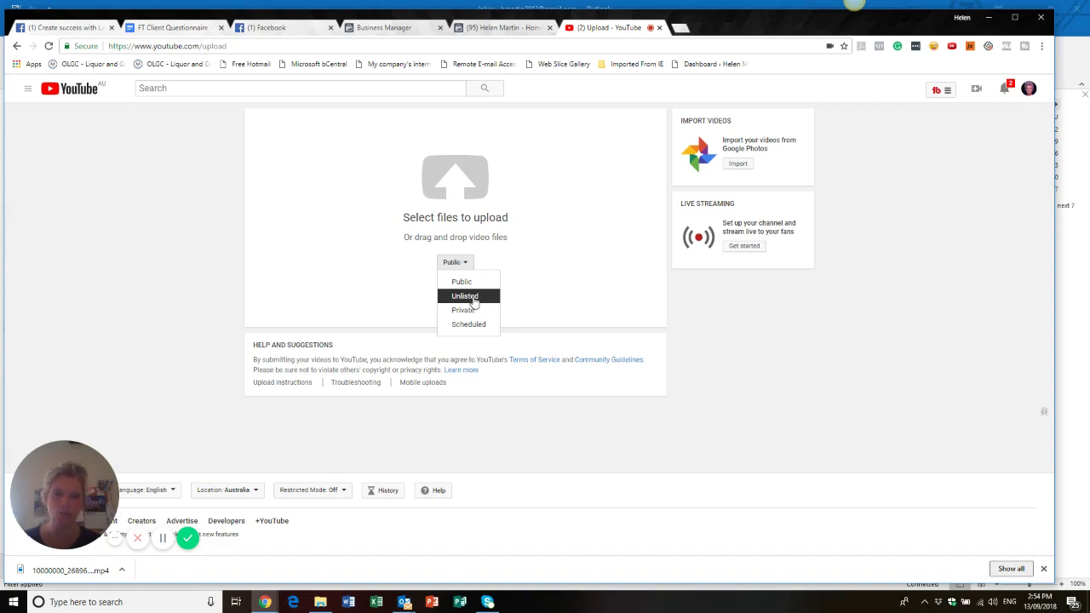
left_click(511, 262)
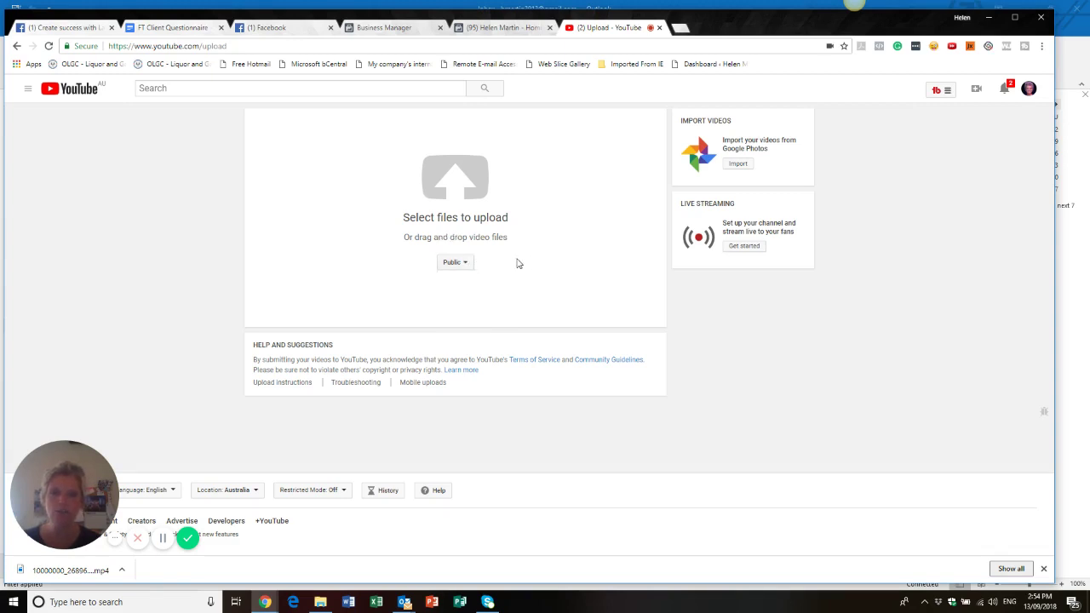
- Pick the Facebook Stories video from the Downloads folder and start uploading it
left_click(463, 182)
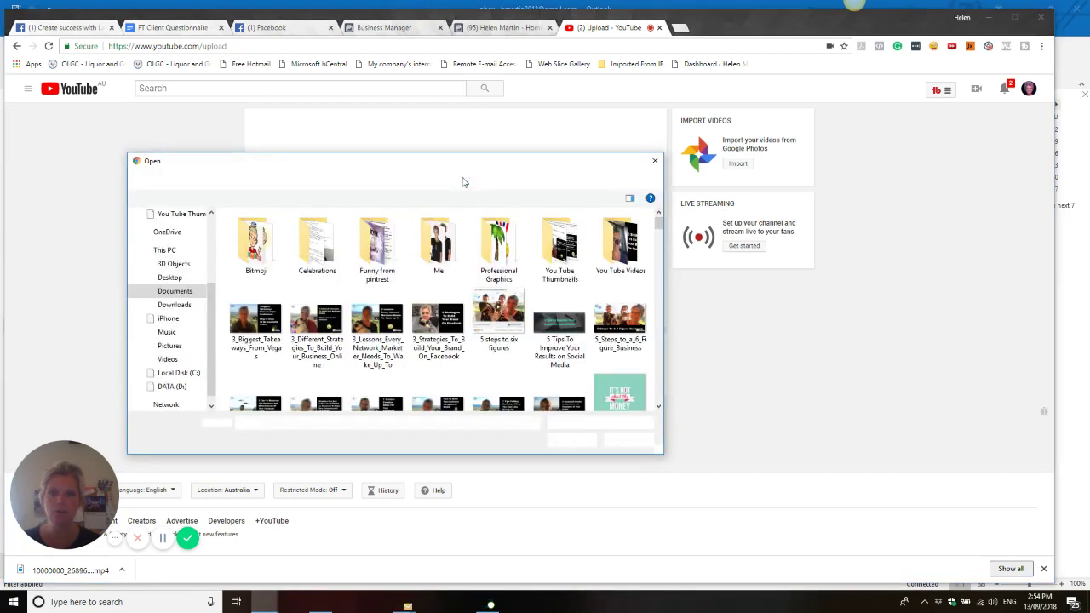
left_click(187, 307)
scroll(532, 344, "down", 5)
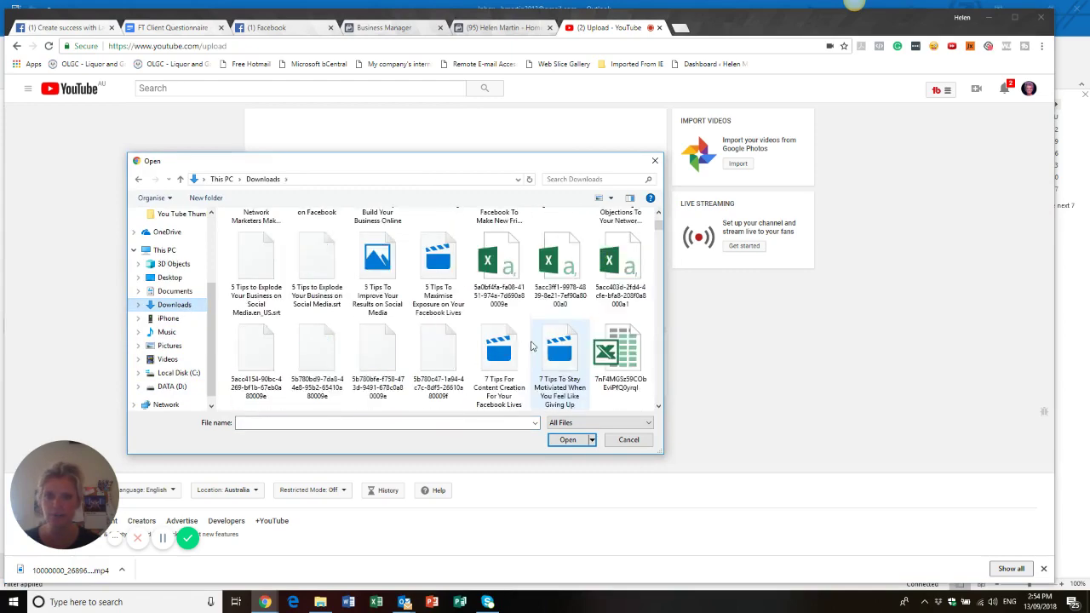
scroll(531, 344, "down", 5)
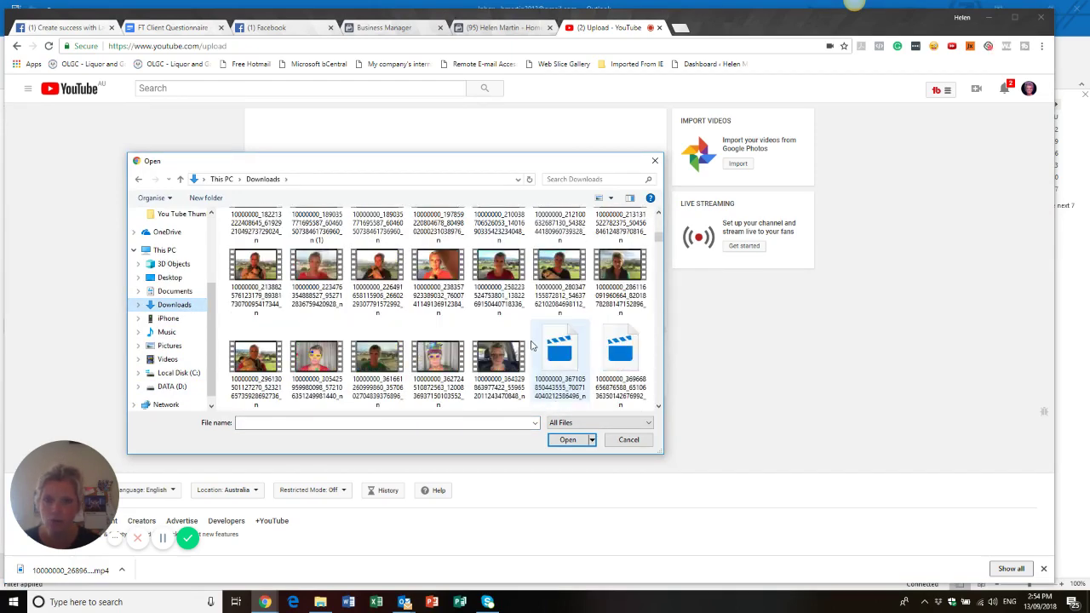
scroll(531, 344, "up", 1)
scroll(532, 344, "up", 4)
scroll(531, 343, "down", 8)
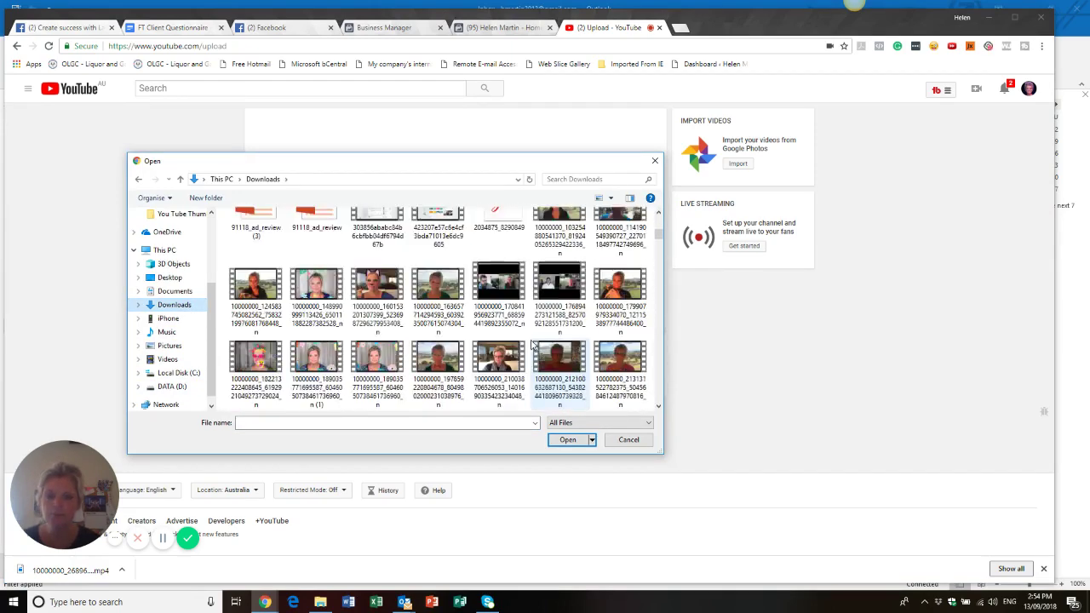
scroll(531, 344, "down", 8)
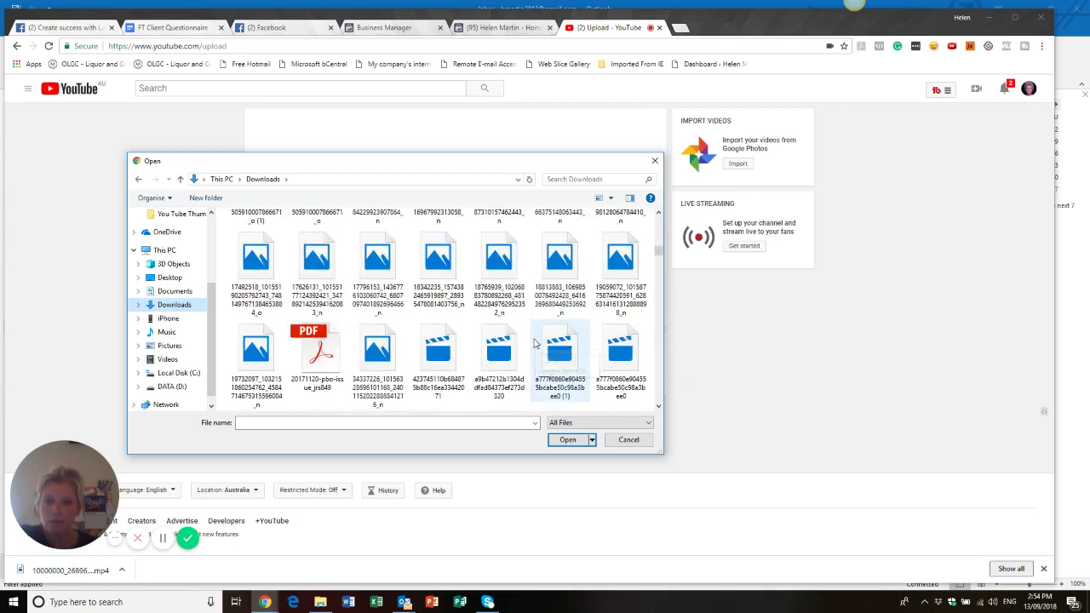
scroll(535, 341, "down", 10)
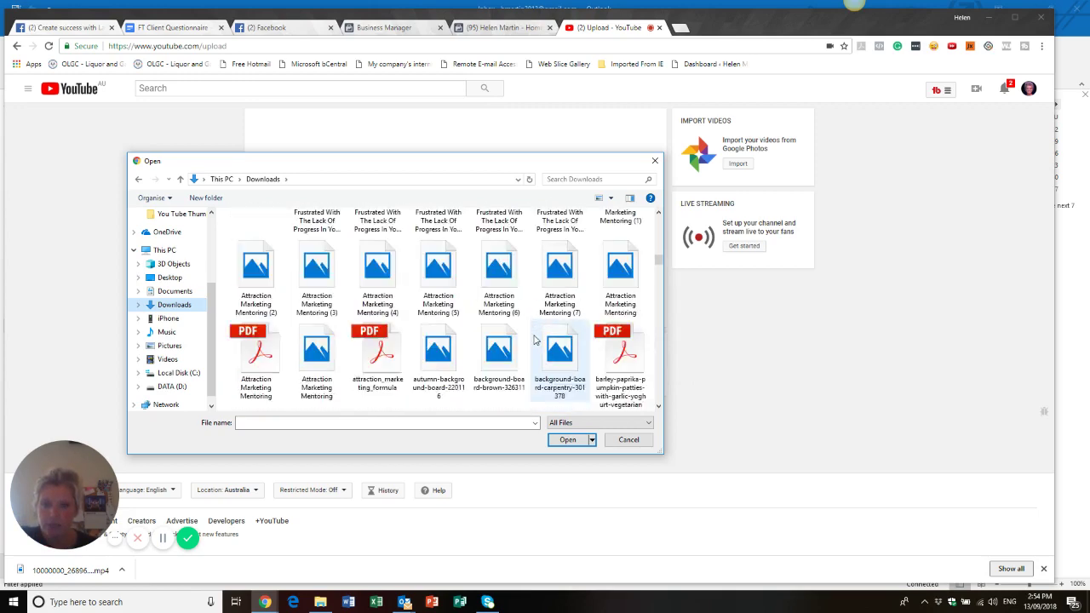
scroll(535, 340, "down", 10)
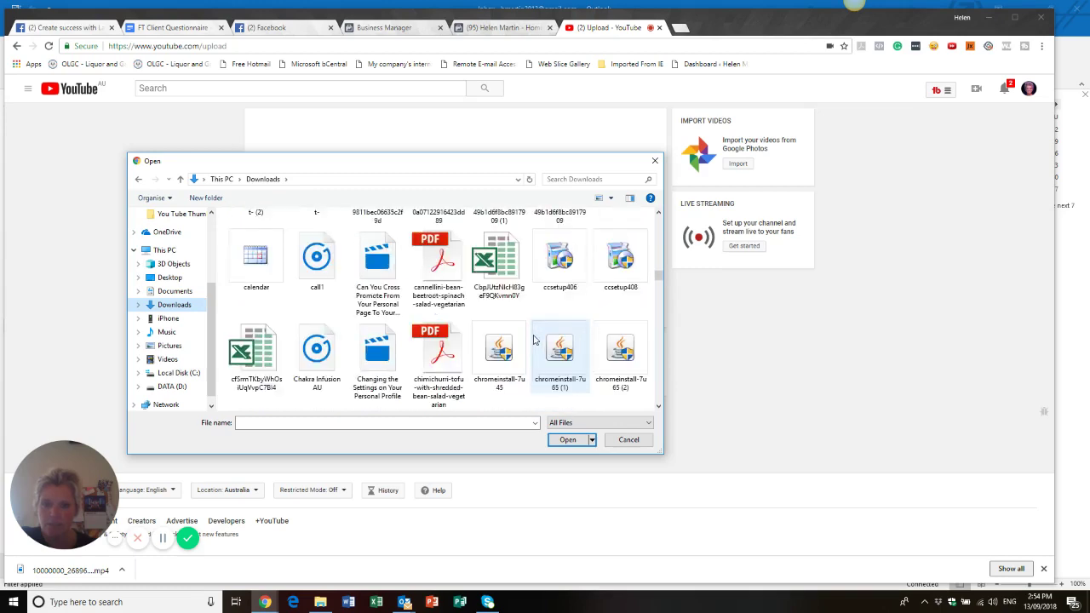
scroll(535, 341, "down", 8)
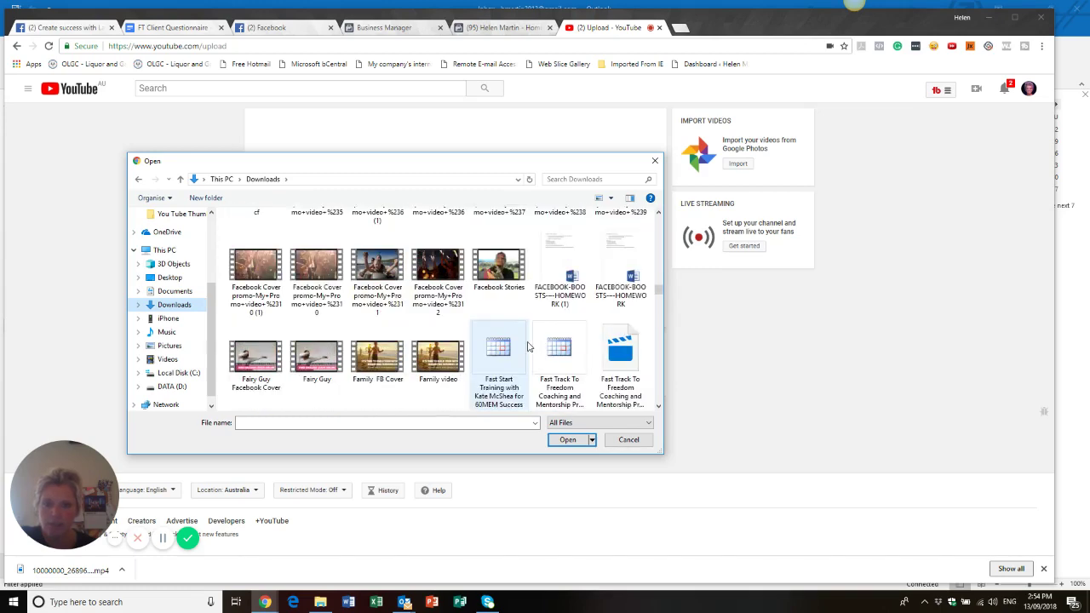
scroll(528, 346, "up", 1)
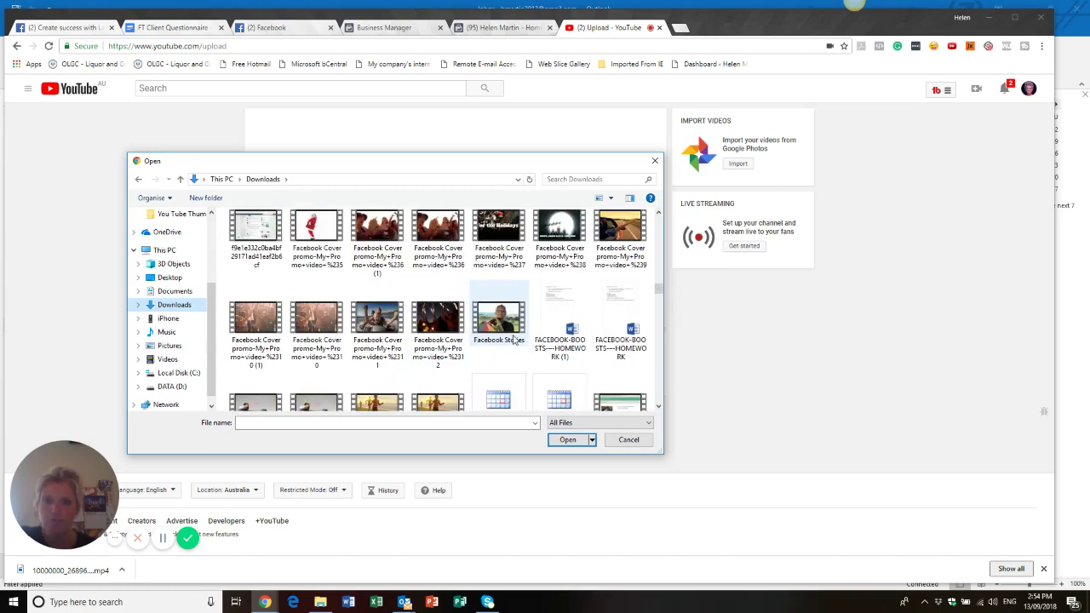
left_click(508, 321)
left_click(568, 440)
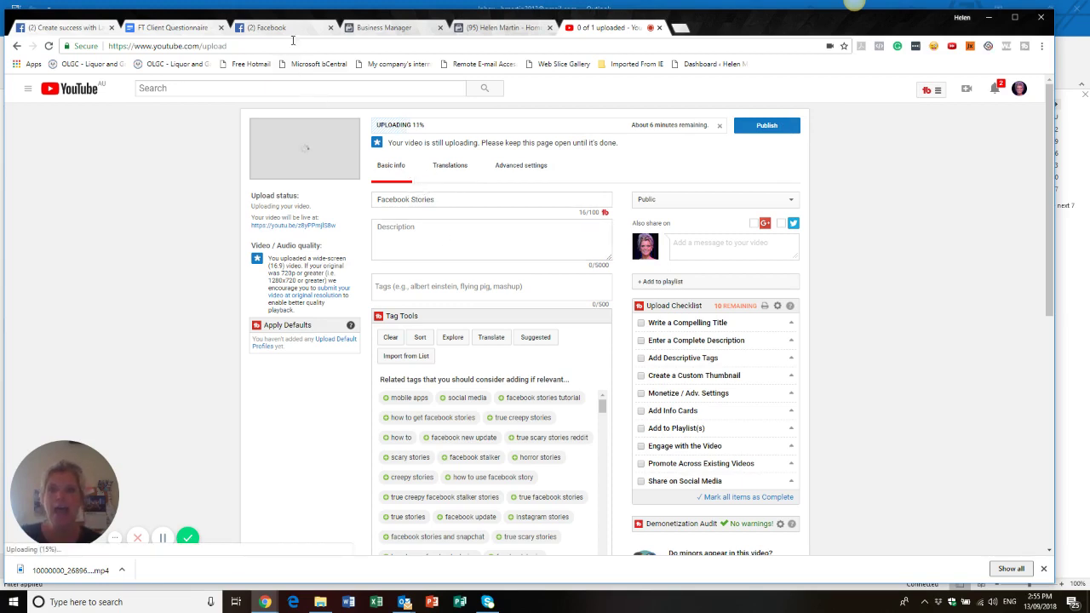
- Return to Facebook's Edit Video dialog and view the video's extra options like Download HD
left_click(509, 27)
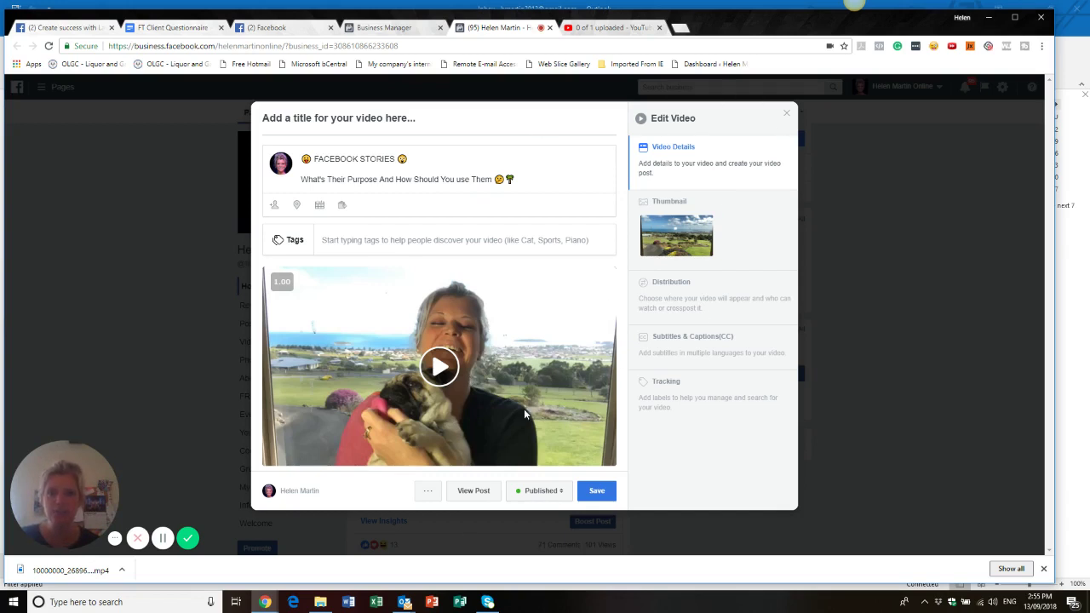
left_click(428, 494)
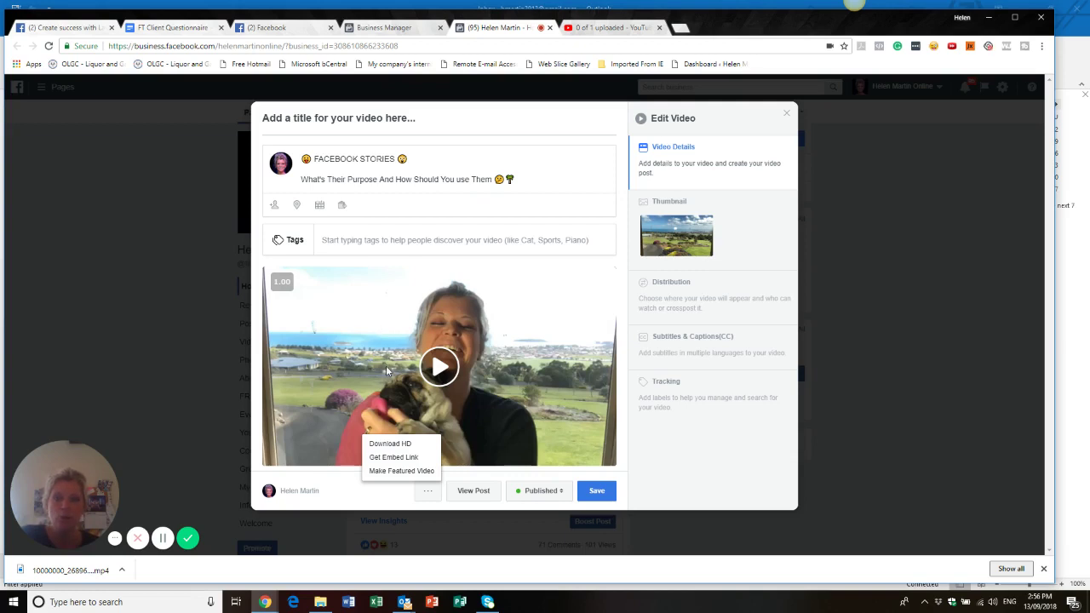
- Enter 'Facebook Stories' in the video's title field
left_click(434, 117)
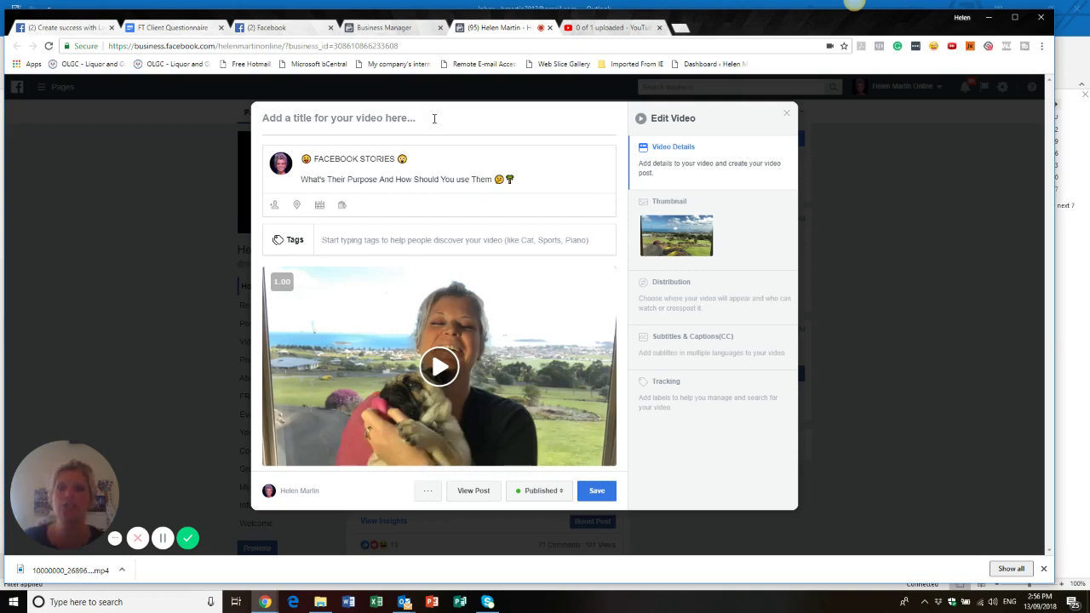
type("Faceb")
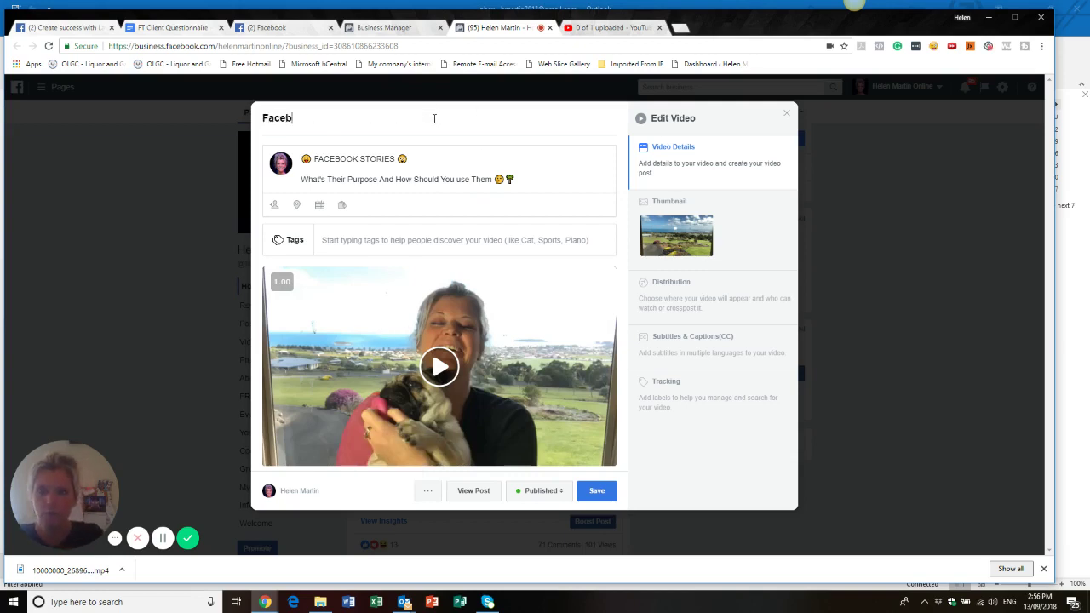
type("ooj")
type("tories")
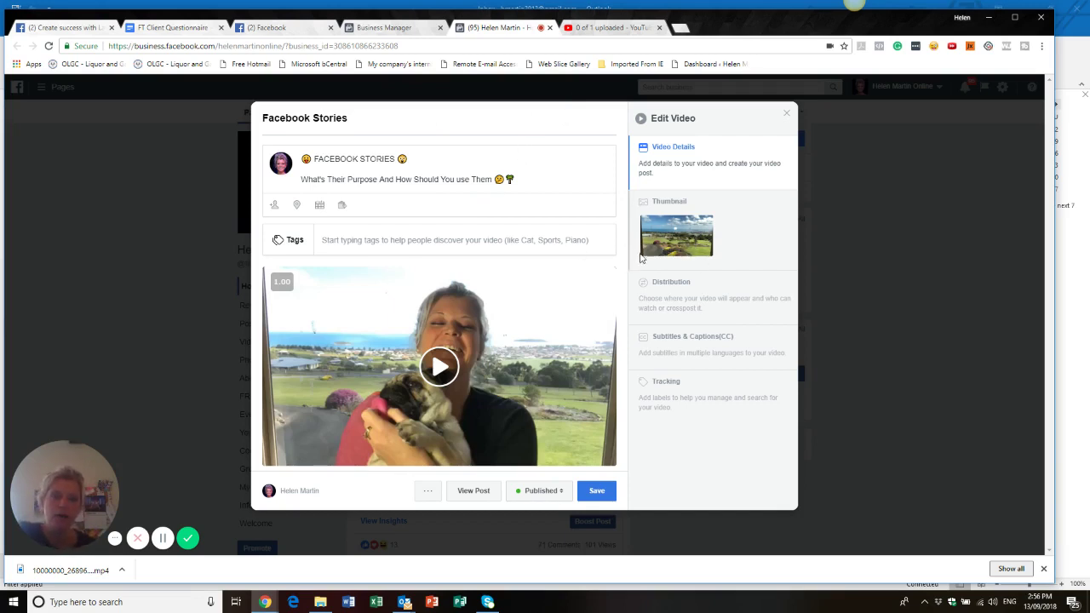
- Page through the auto-generated thumbnail frames and pick the one of the woman holding the dog
left_click(692, 243)
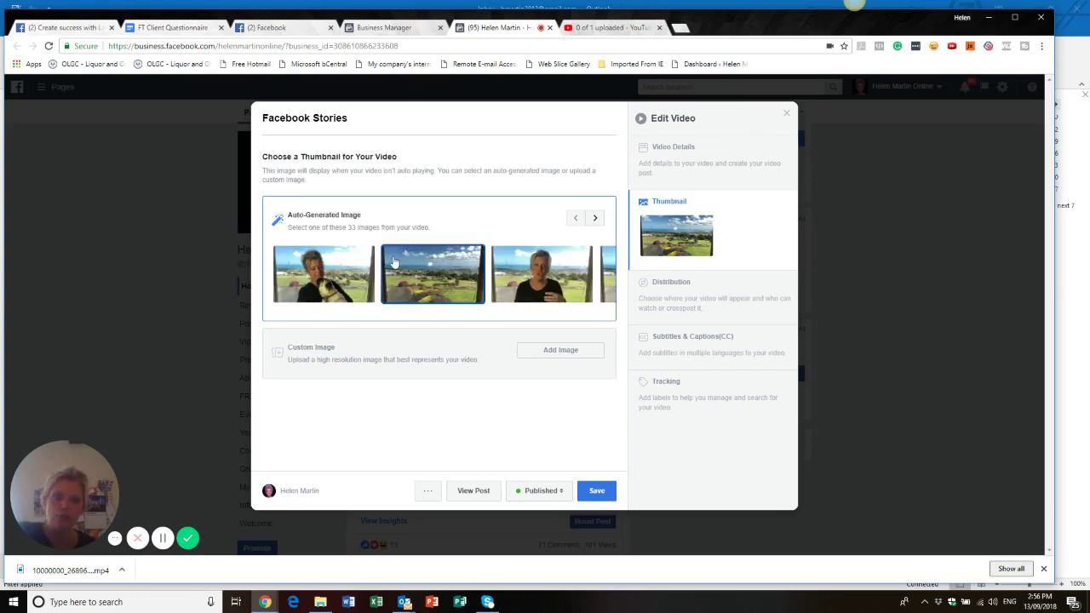
left_click(596, 219)
left_click(596, 219)
left_click(596, 219)
left_click(596, 219)
left_click(596, 219)
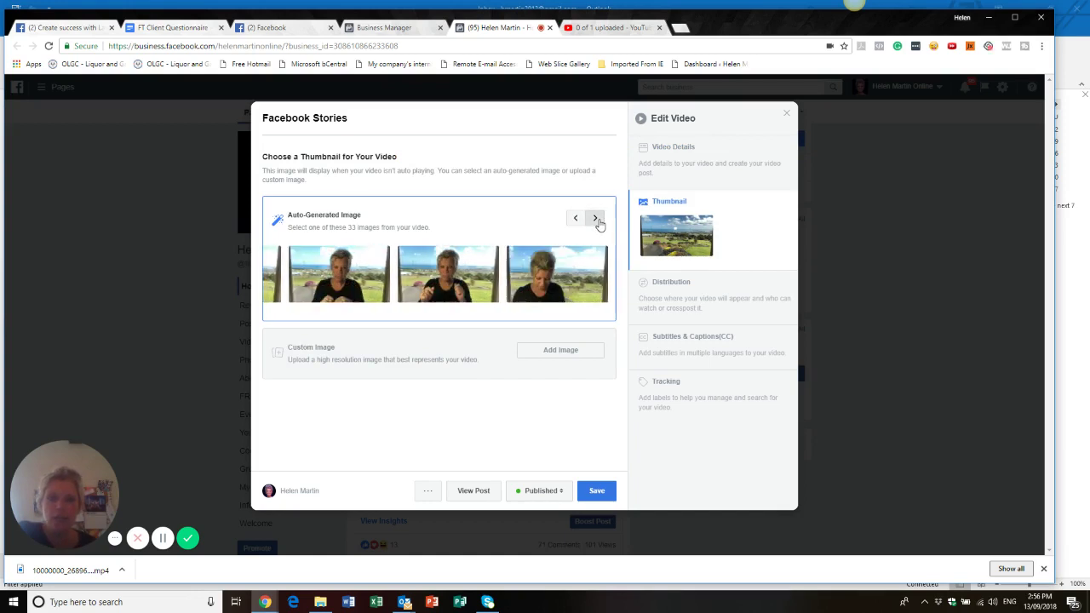
left_click(596, 219)
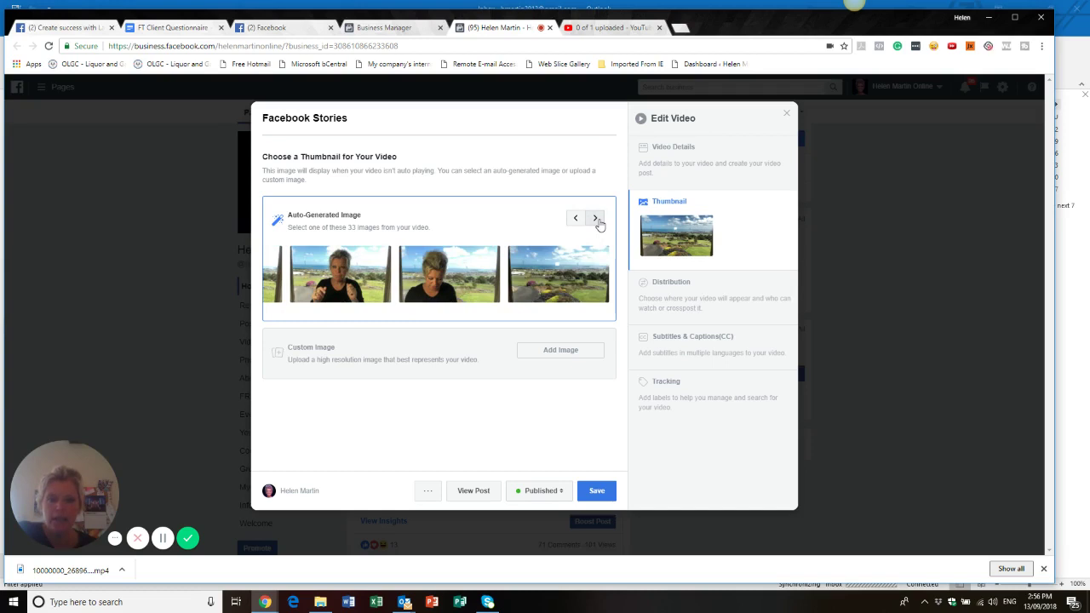
left_click(596, 219)
left_click(596, 219)
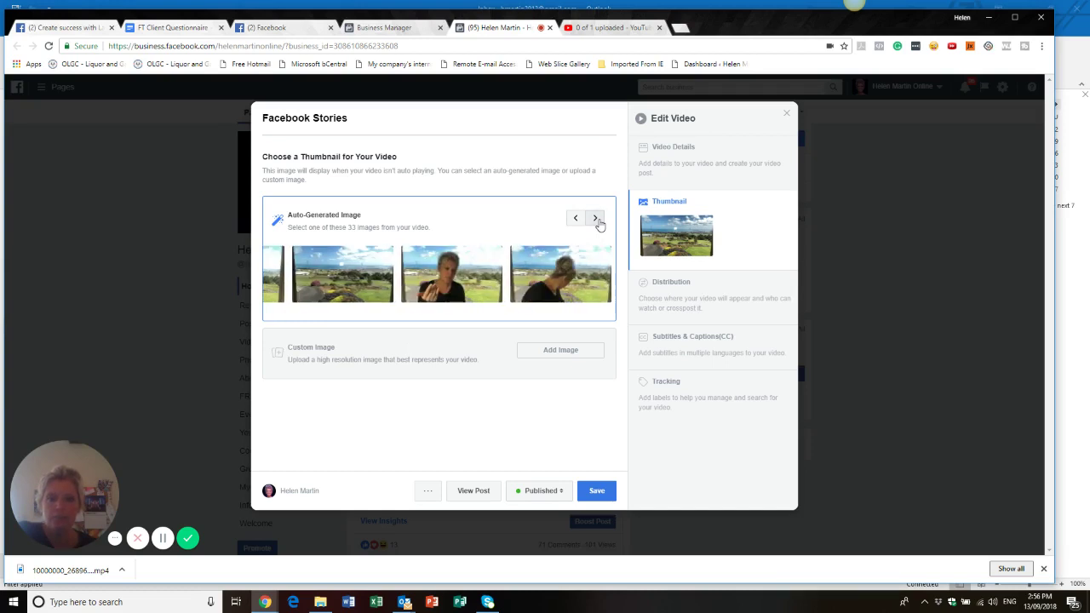
left_click(596, 219)
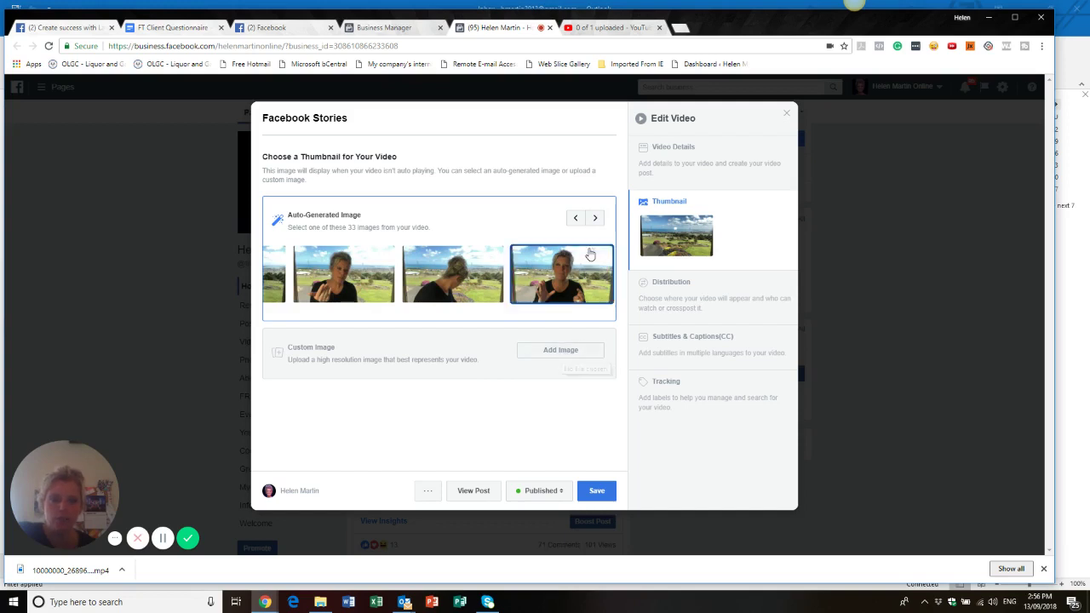
left_click(596, 220)
left_click(596, 219)
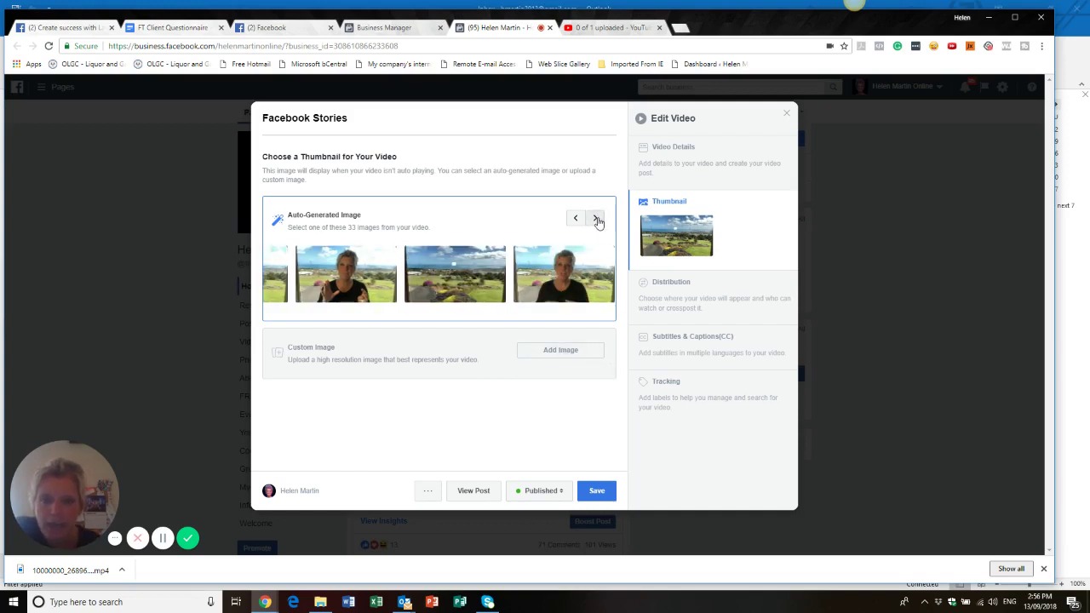
left_click(596, 219)
left_click(597, 219)
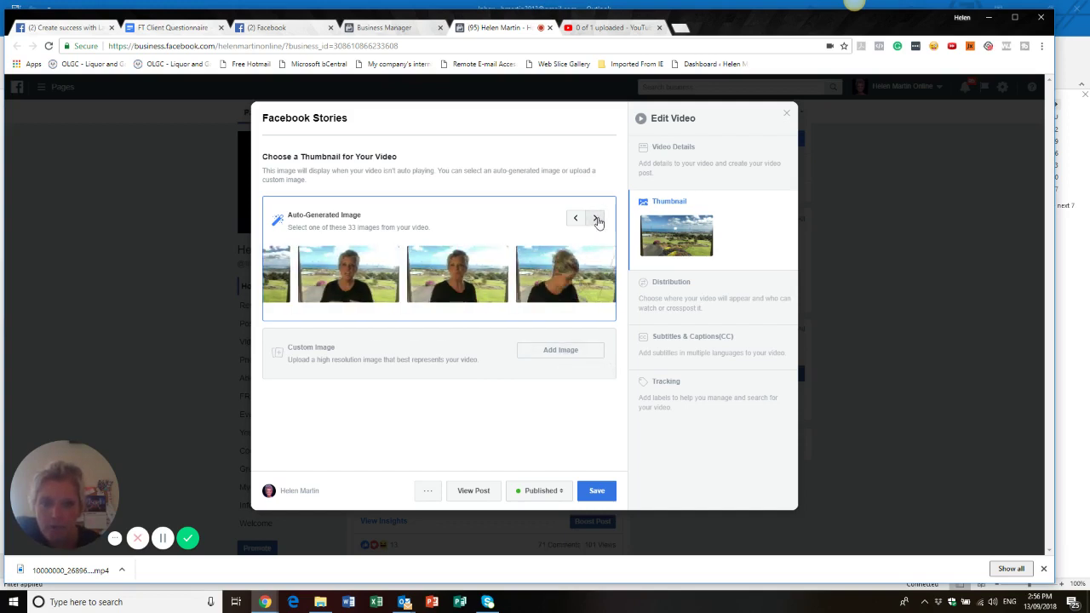
left_click(597, 220)
left_click(596, 220)
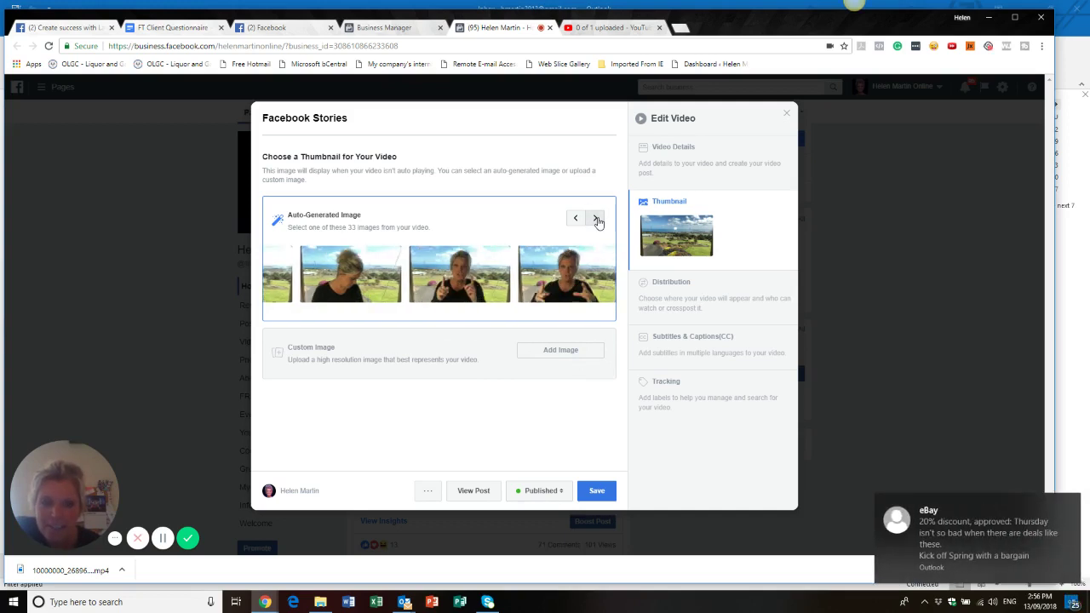
left_click(1071, 505)
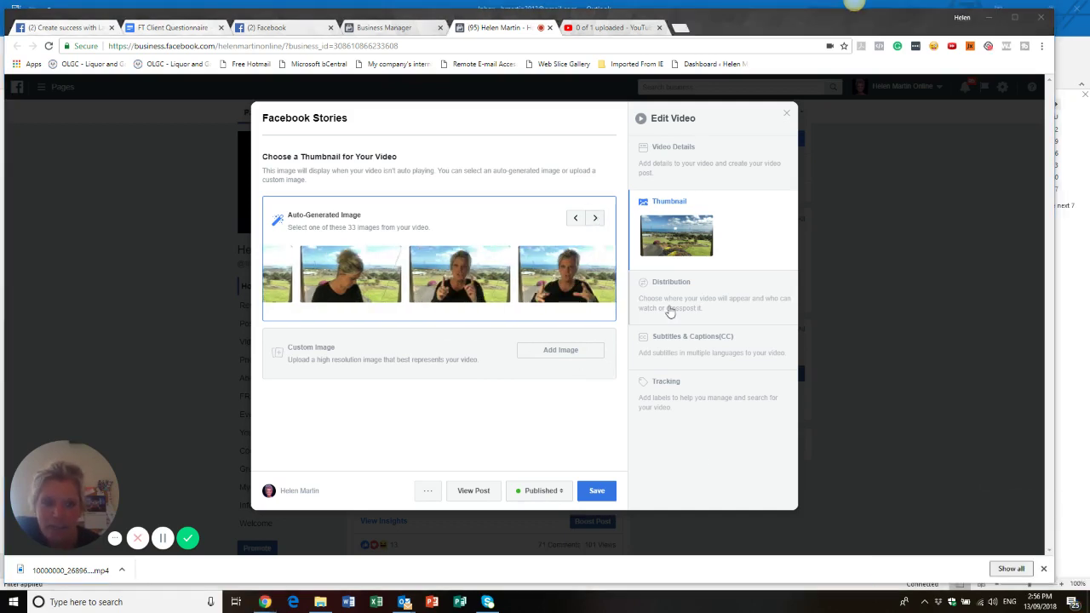
left_click(596, 221)
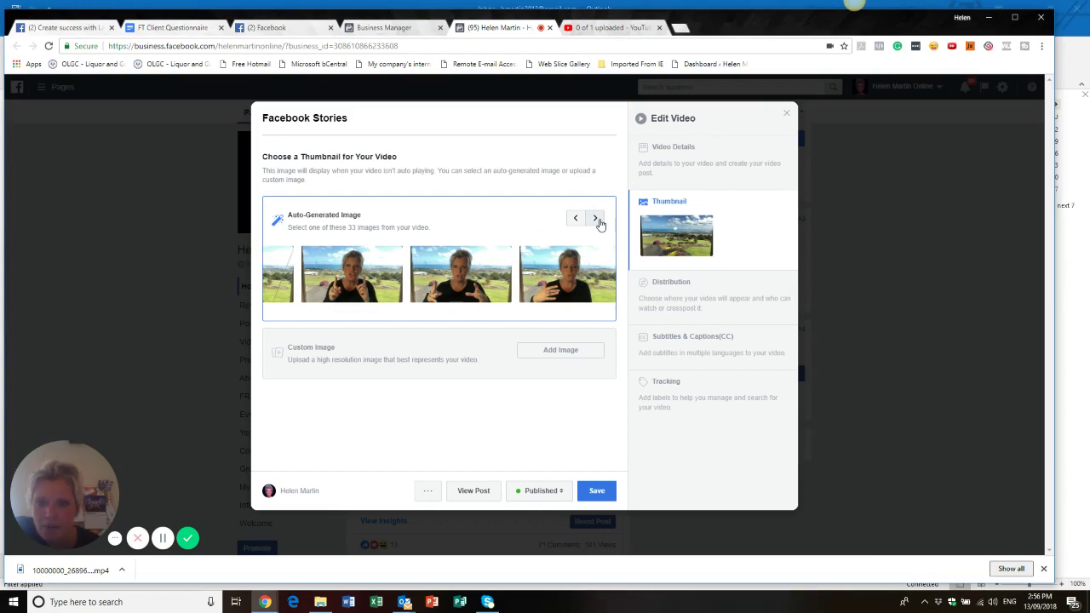
left_click(598, 220)
left_click(597, 220)
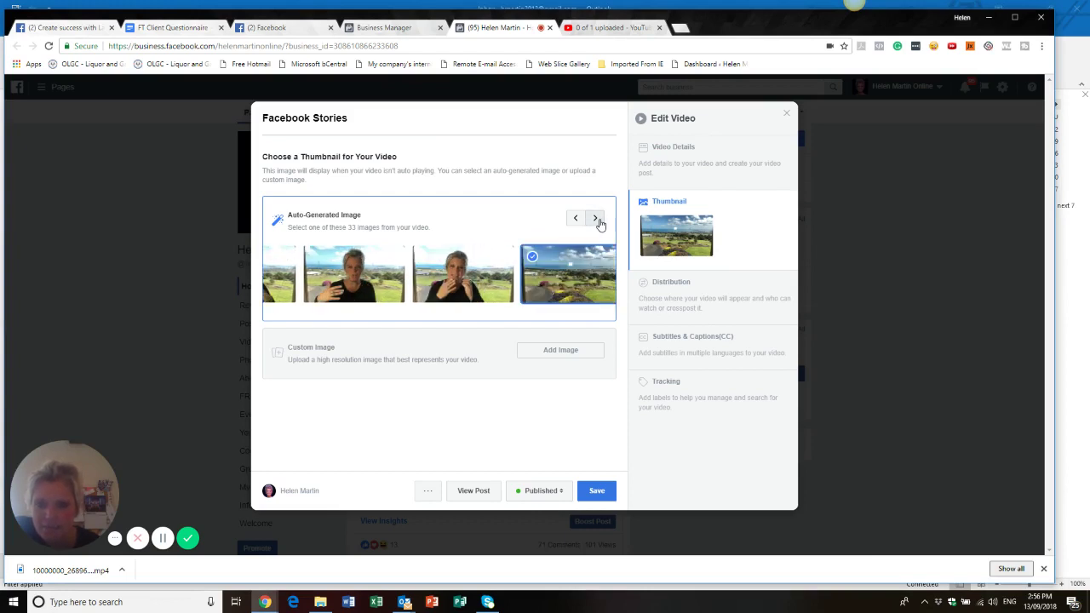
left_click(597, 220)
left_click(597, 220)
left_click(597, 220)
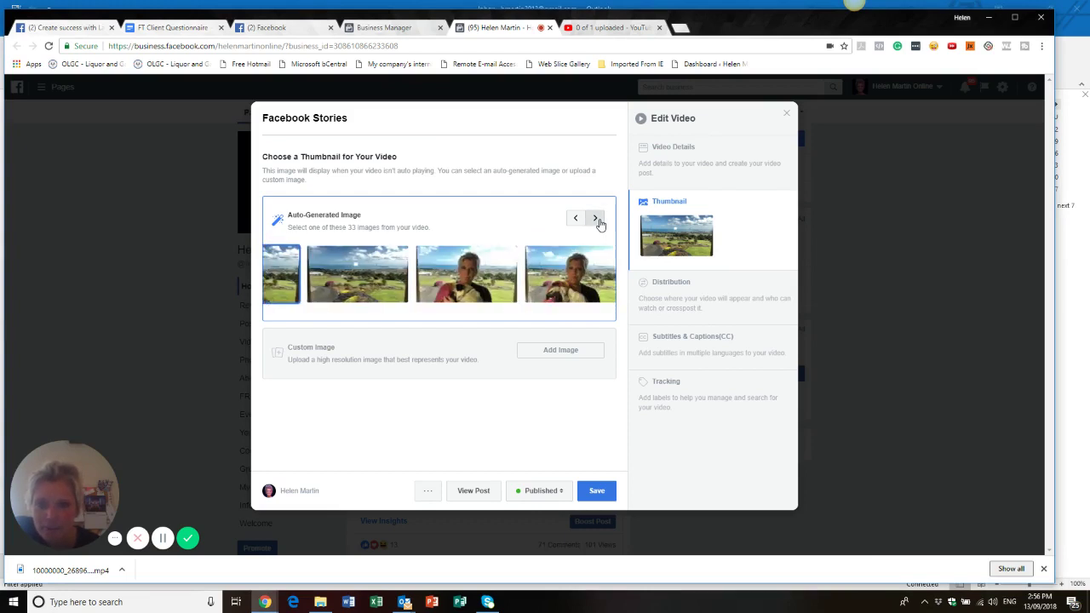
left_click(598, 220)
left_click(598, 219)
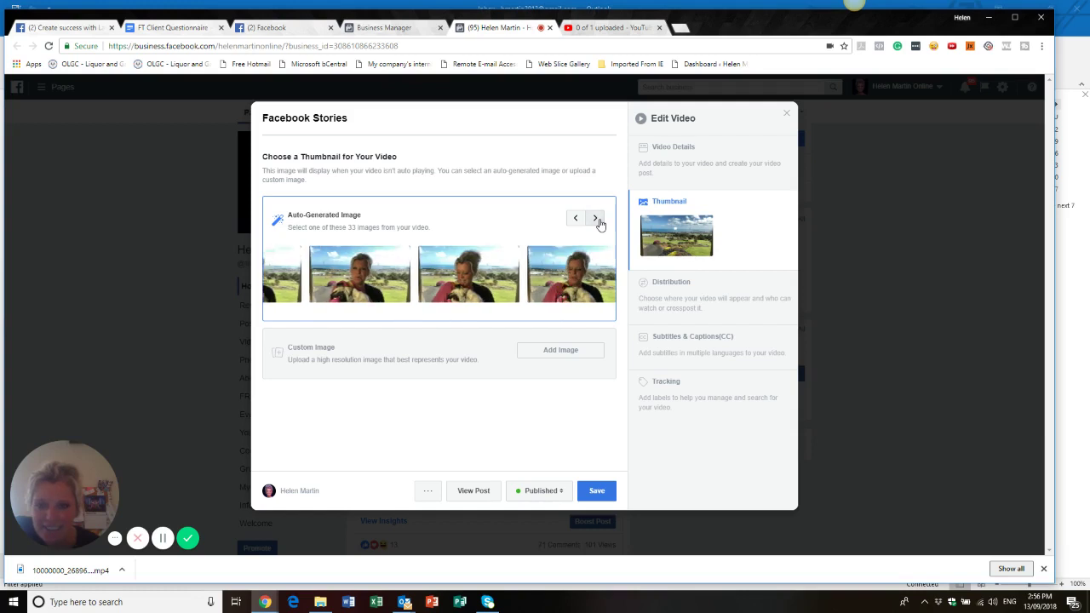
left_click(599, 220)
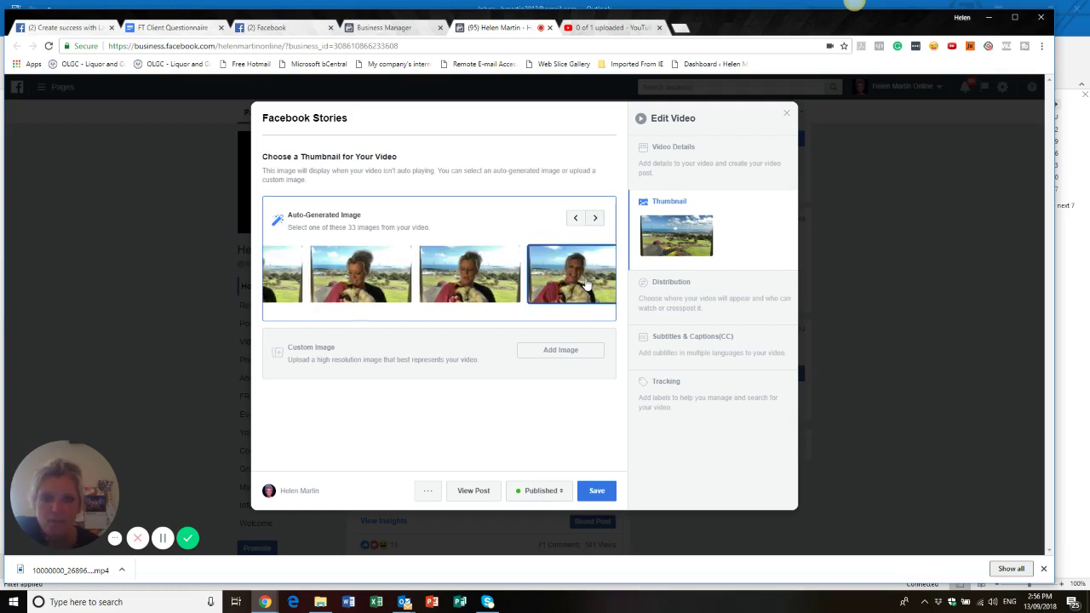
left_click(587, 279)
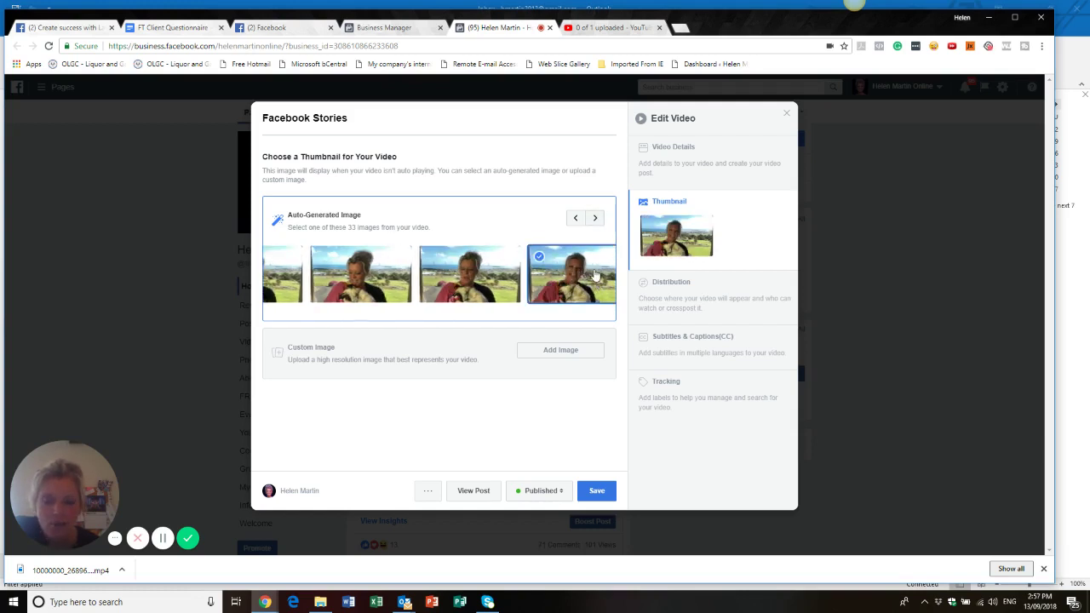
- Save the new title and thumbnail in the Edit Video dialog
left_click(599, 494)
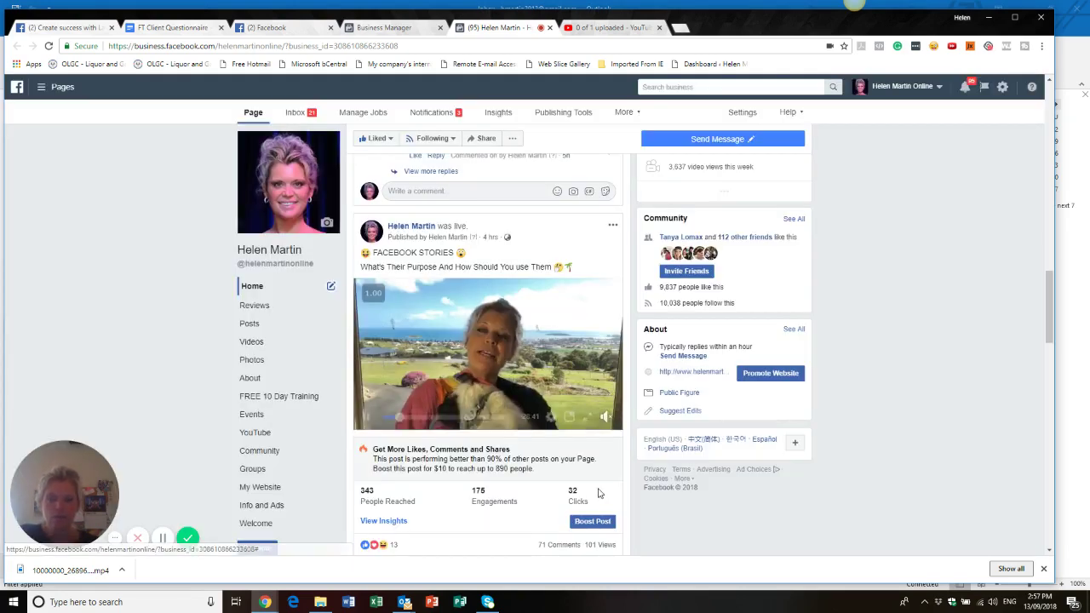